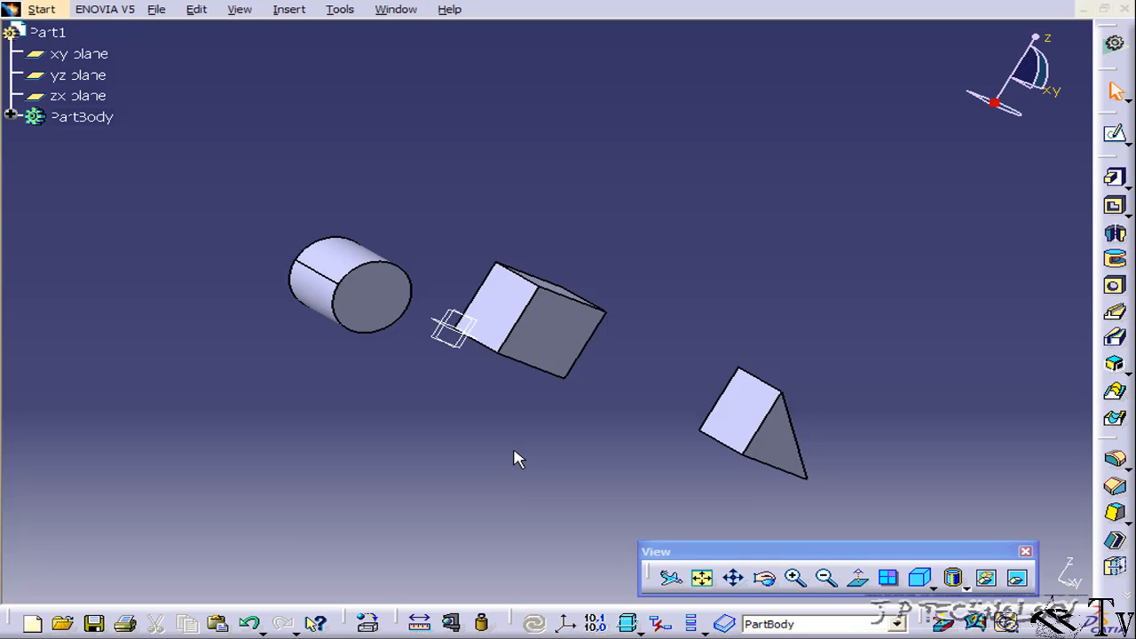
click(1122, 240)
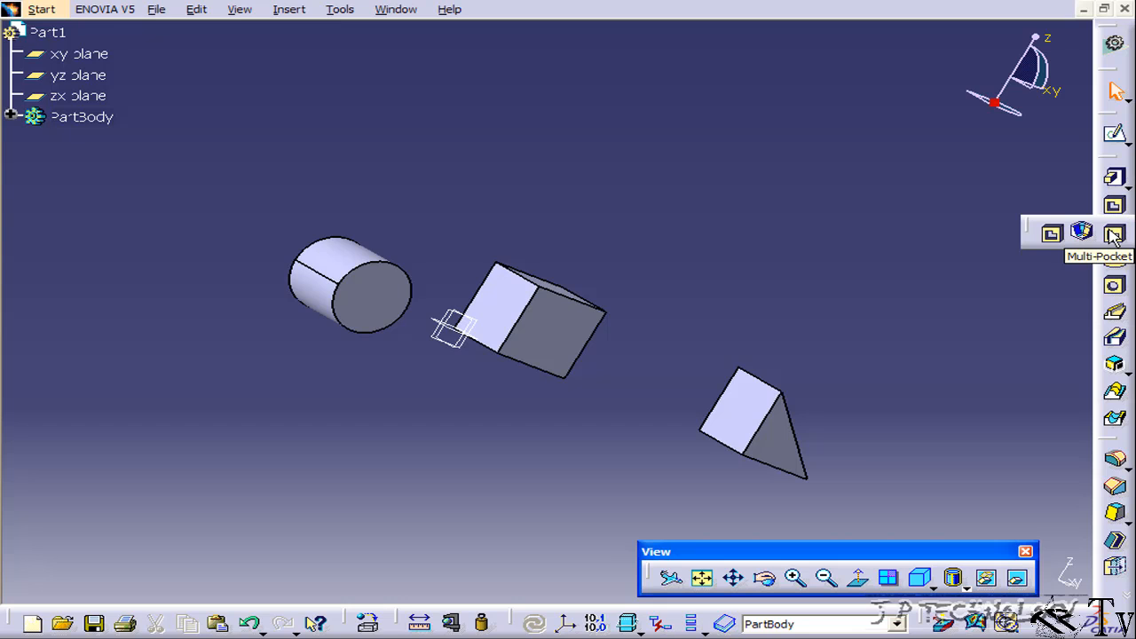
click(291, 10)
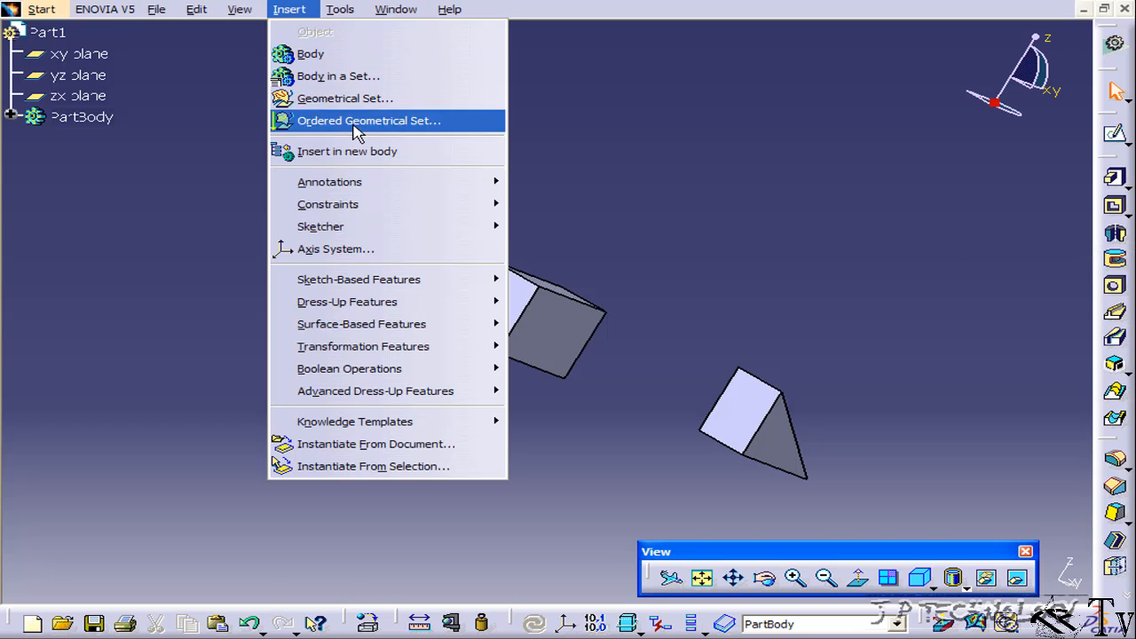
mouse_move(399, 280)
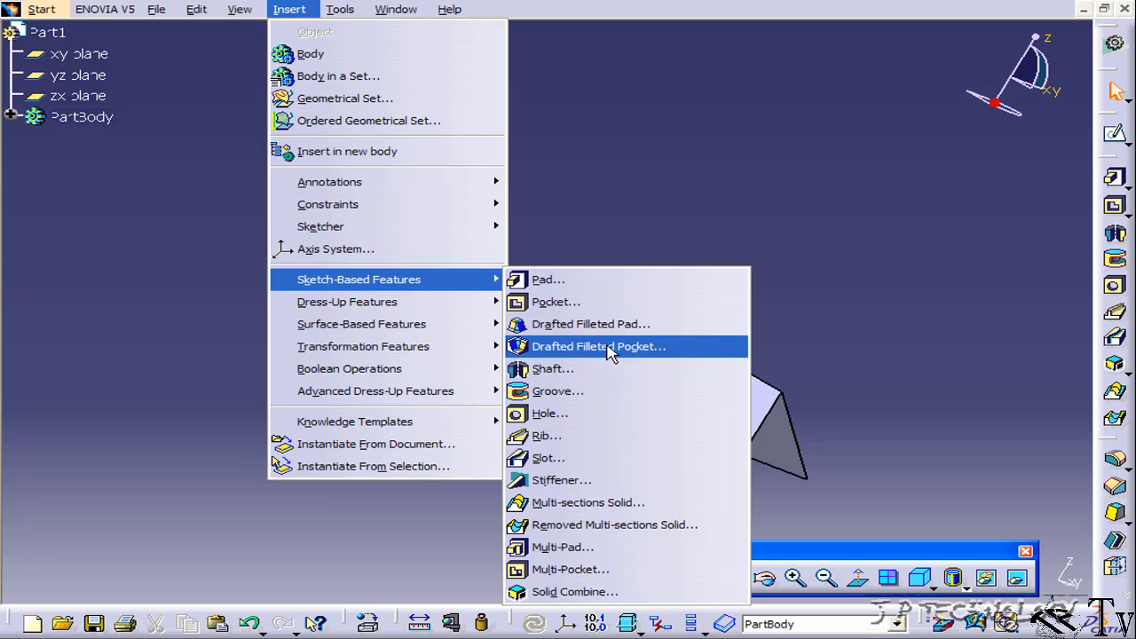
click(724, 162)
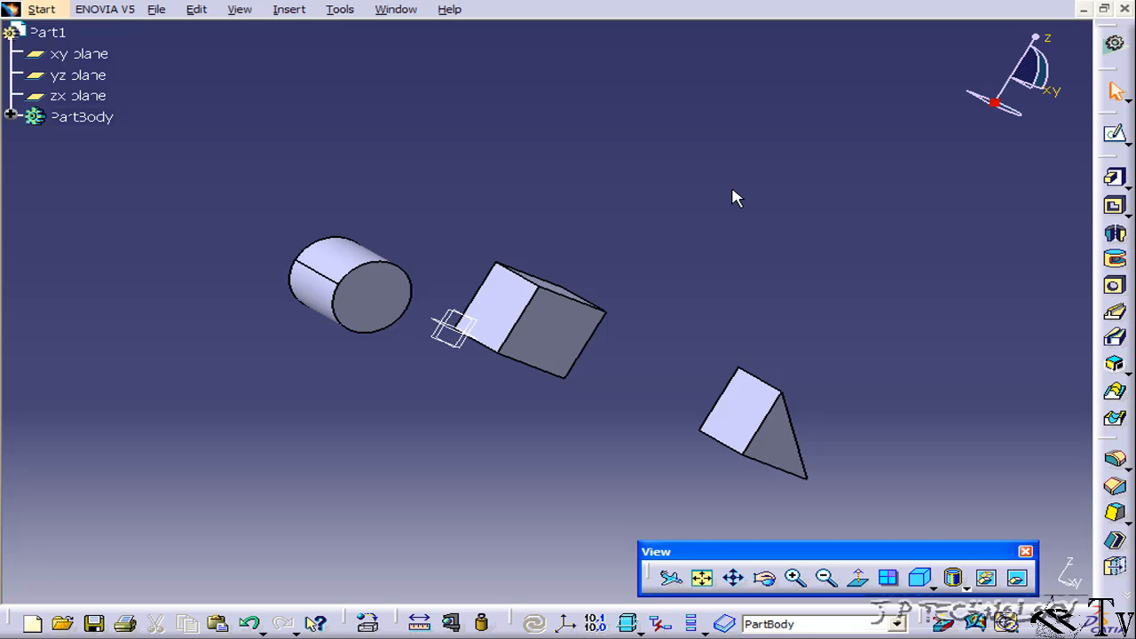
Sketch a rectangle about 52 by 47 mm inside the front face of the middle block.
middle_drag(725, 241, 772, 382)
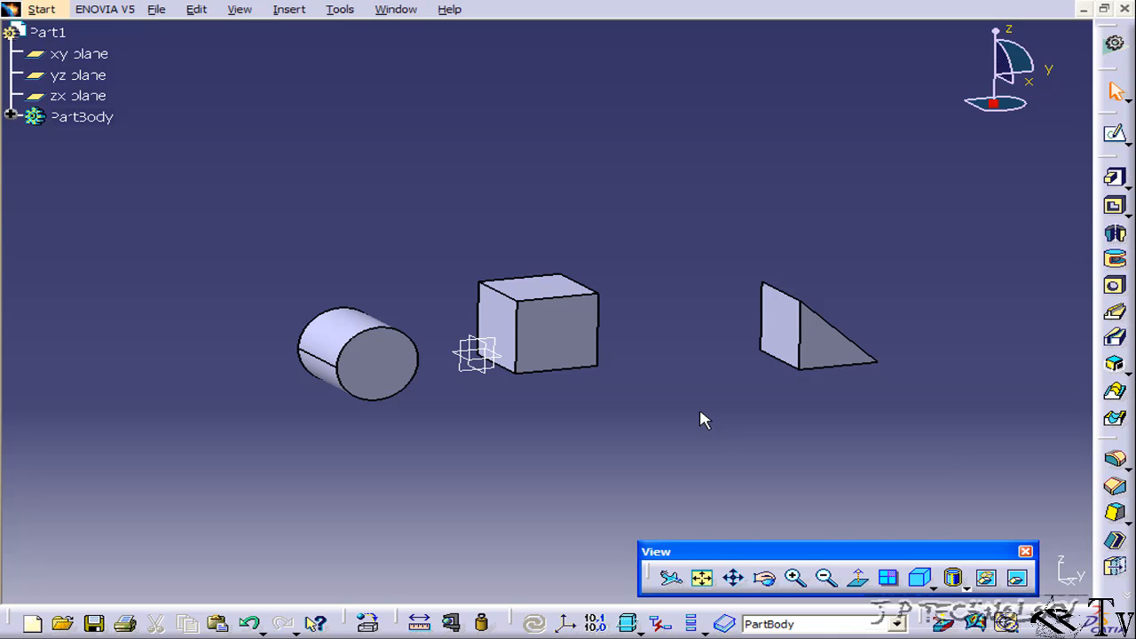
click(561, 333)
click(1114, 133)
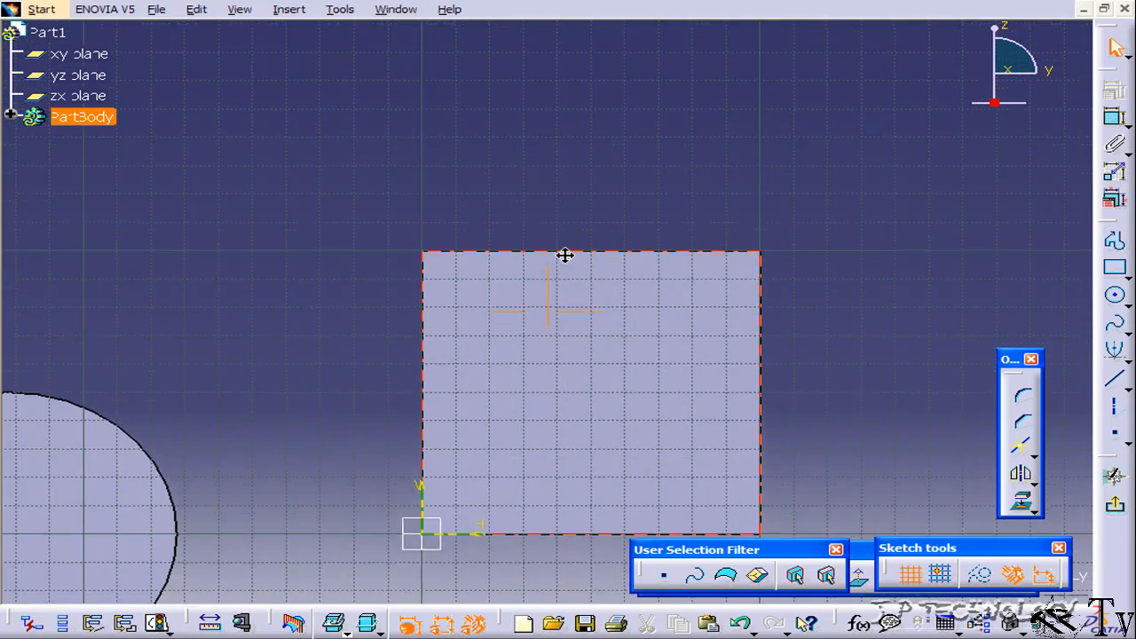
click(1109, 268)
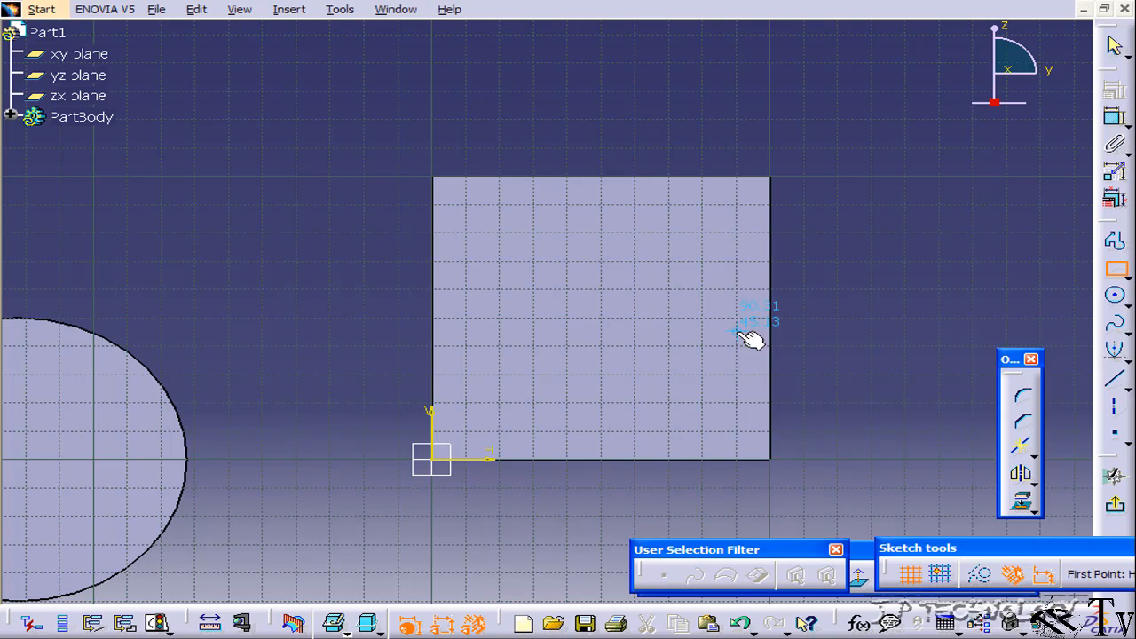
click(527, 260)
click(702, 392)
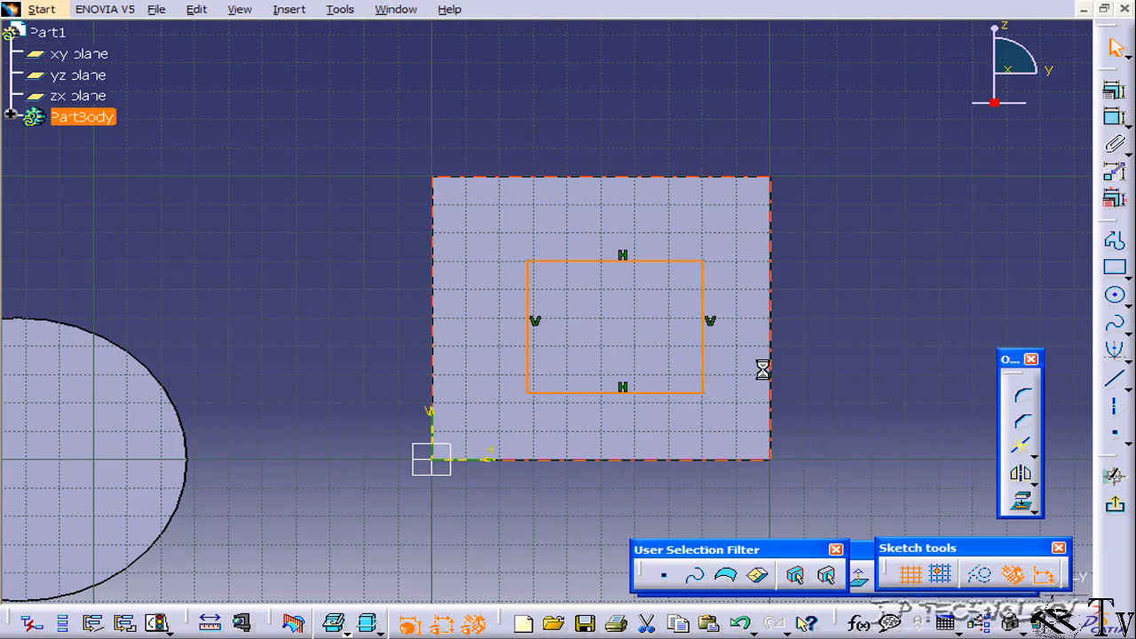
Dimension the rectangle's horizontal top side and set its length to 50 mm.
click(1113, 121)
click(601, 268)
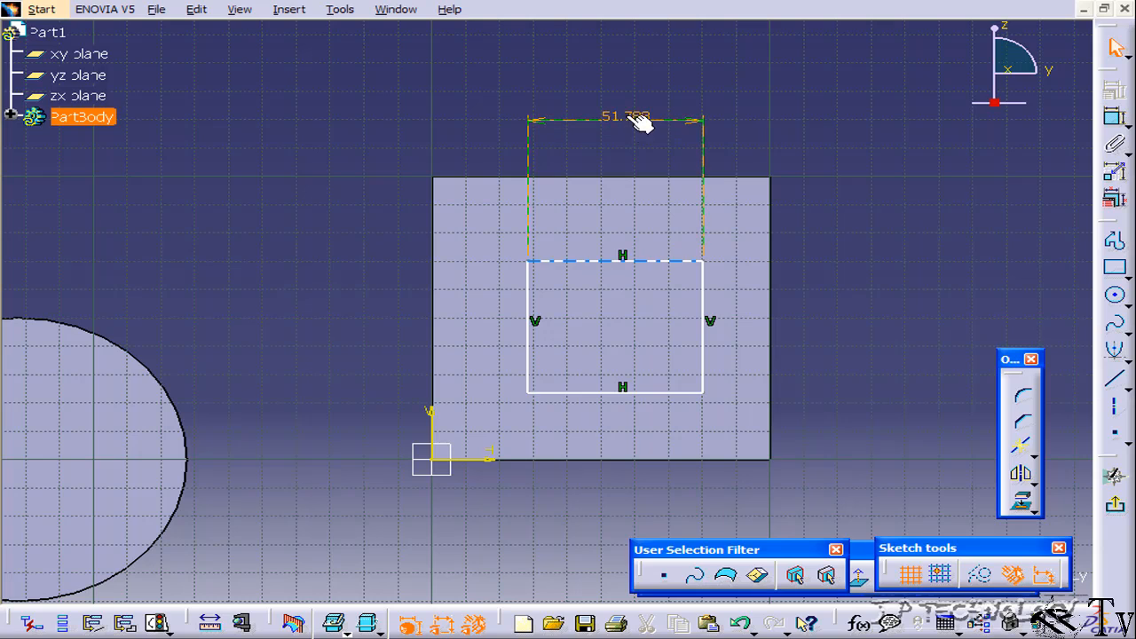
double_click(628, 117)
text(50)
key(Return)
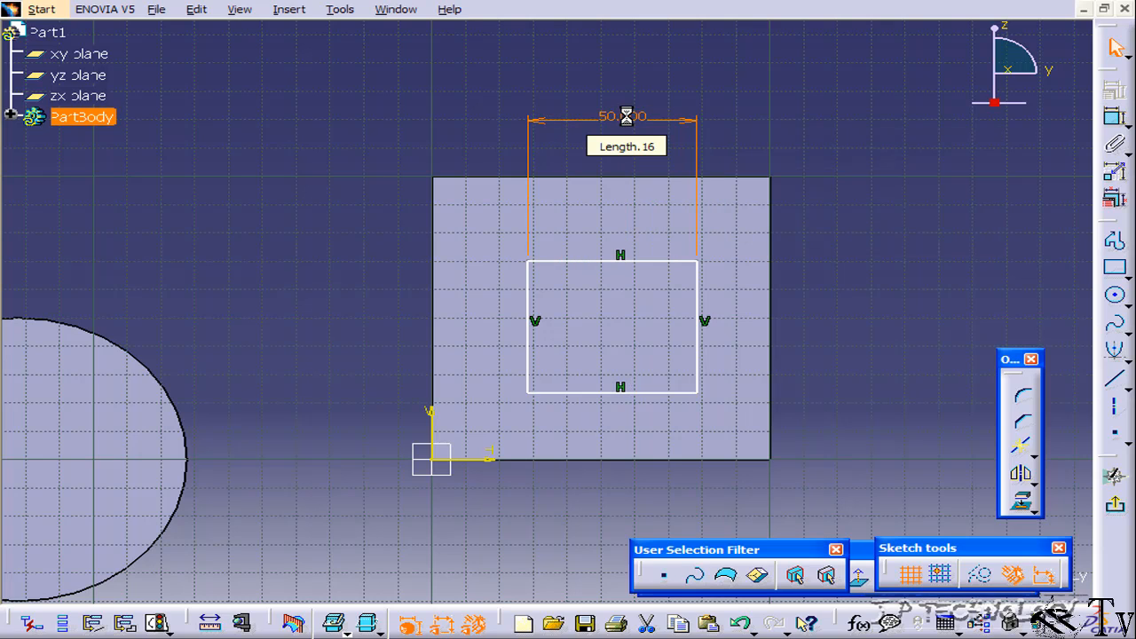
Dimension the rectangle's vertical right side and set its length to 50 mm.
click(1113, 113)
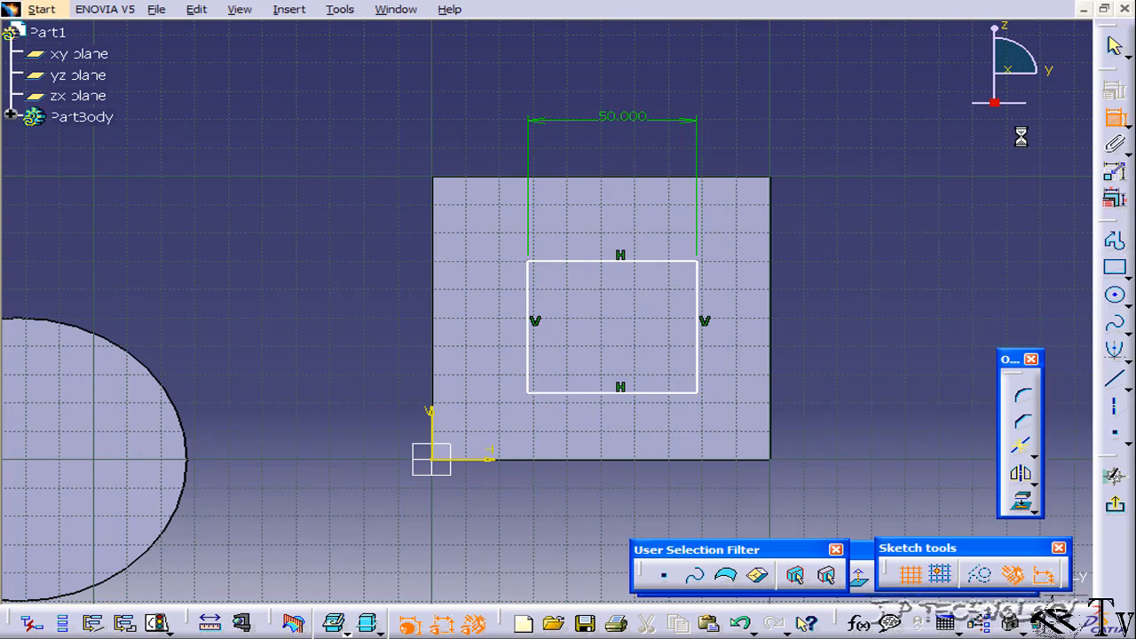
click(697, 304)
double_click(865, 277)
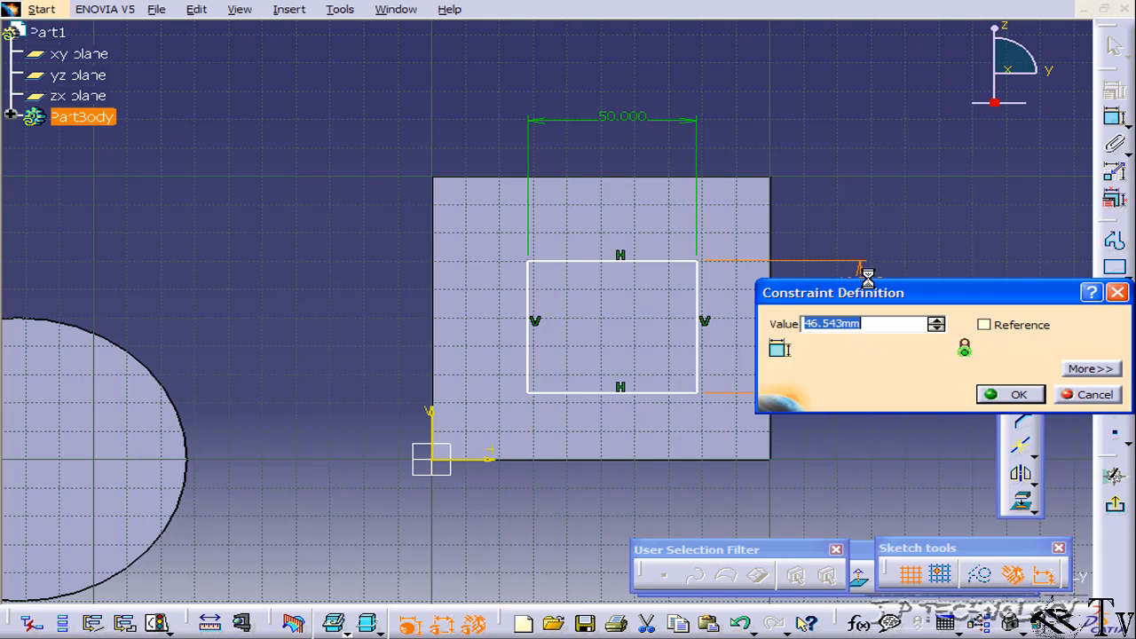
text(50)
key(Return)
Constrain the rectangle's bottom side to sit 25 mm above the sketch's horizontal axis.
click(1113, 115)
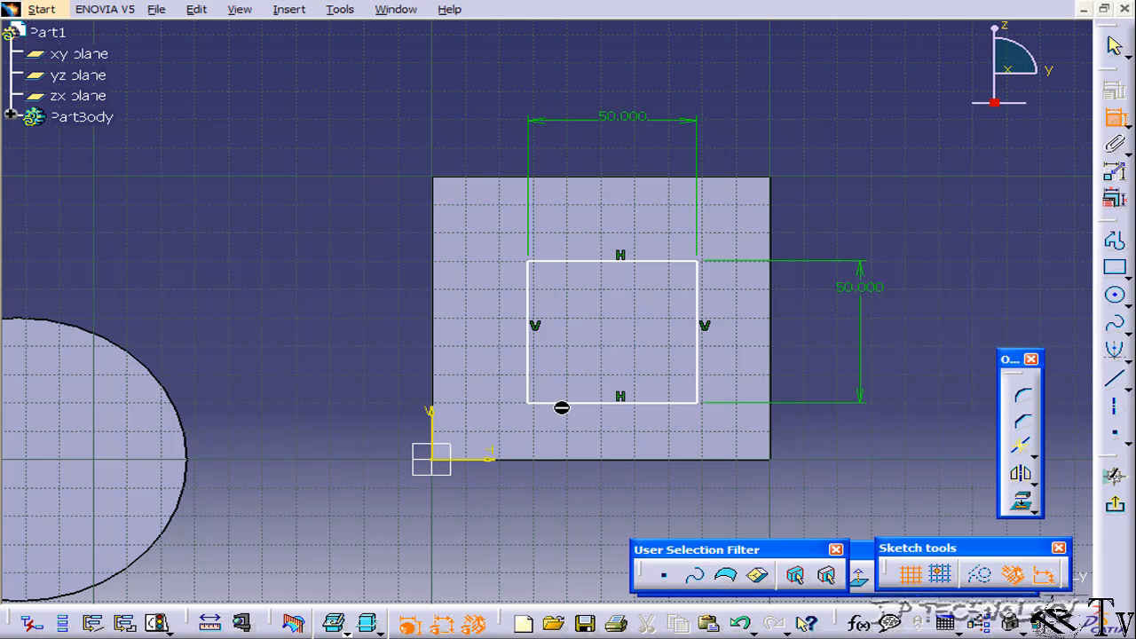
click(573, 404)
click(465, 459)
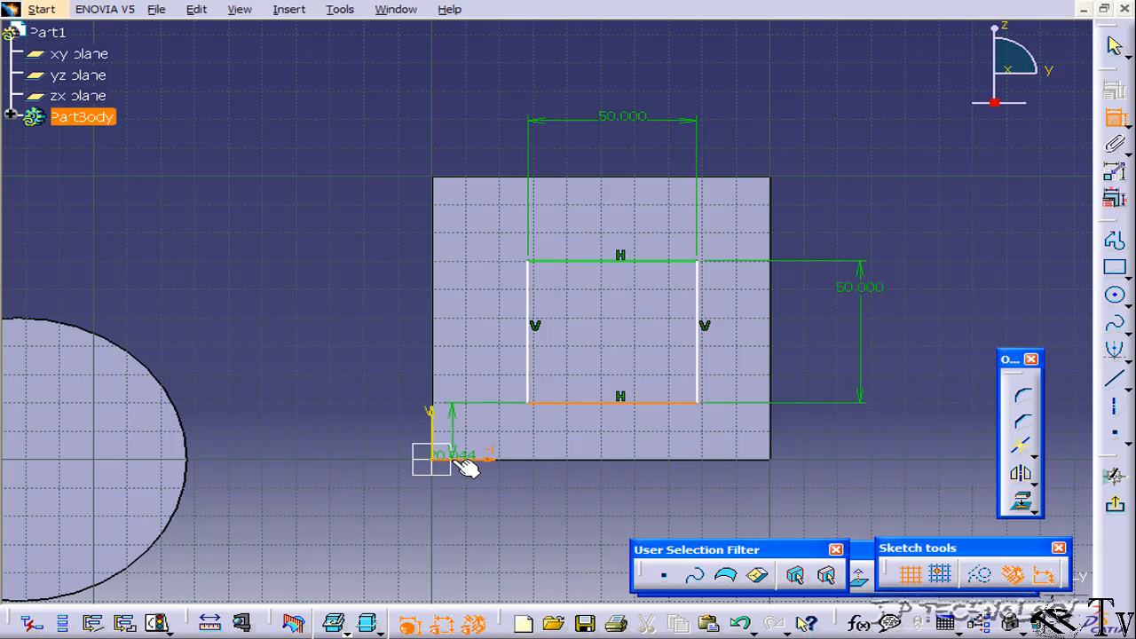
double_click(828, 453)
text(2)
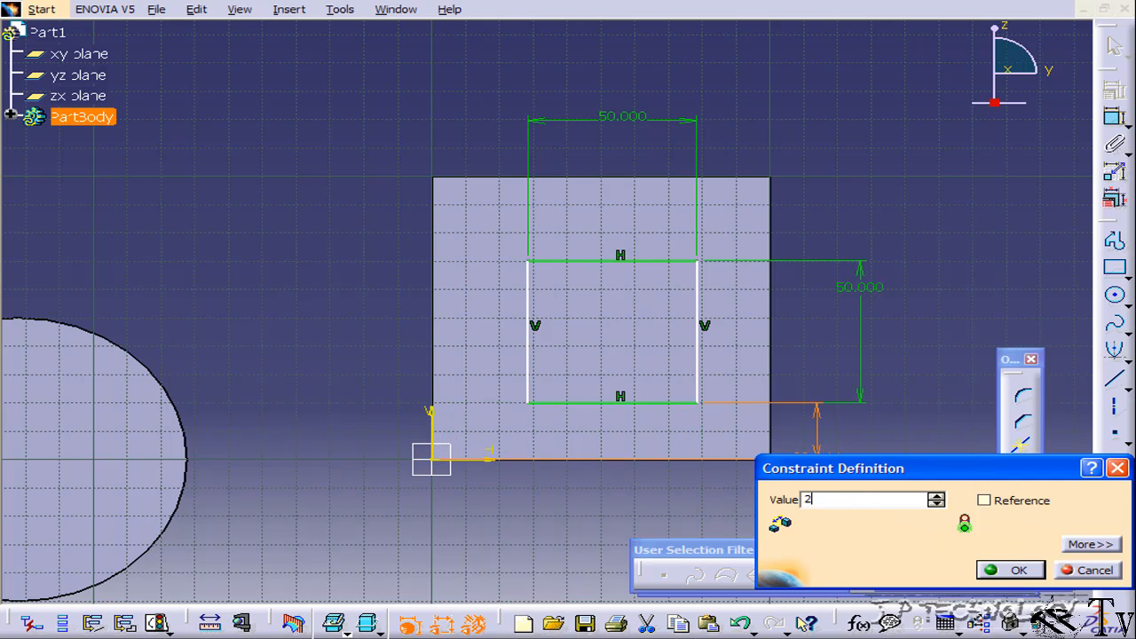
text(5)
key(Return)
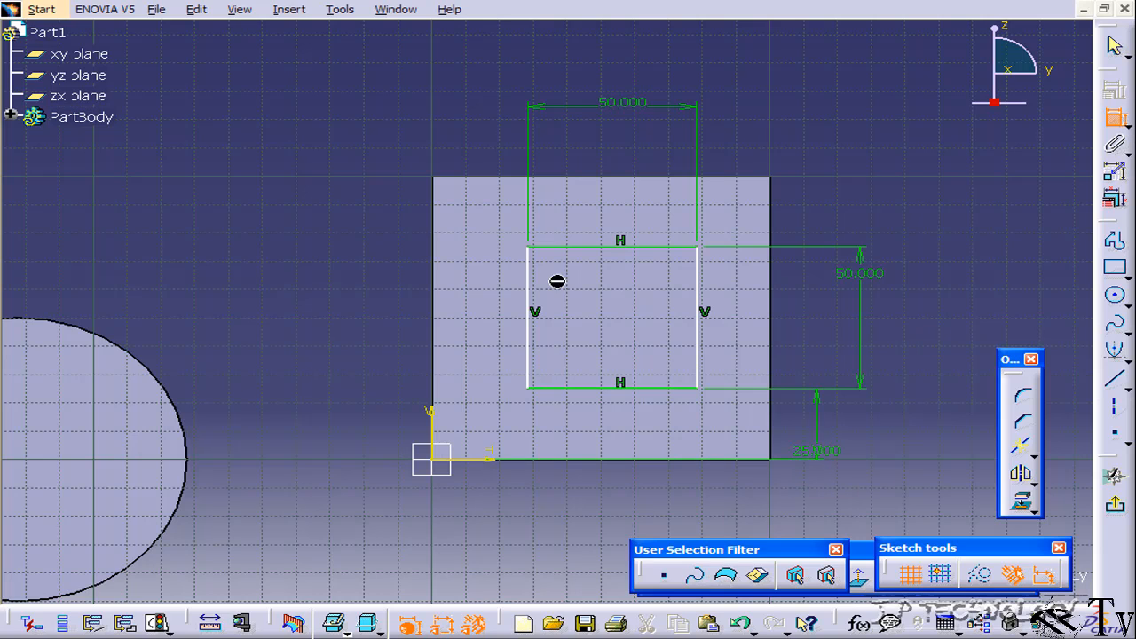
Constrain the rectangle's left side to 25 mm from the vertical axis and exit the sketch.
click(528, 286)
click(433, 424)
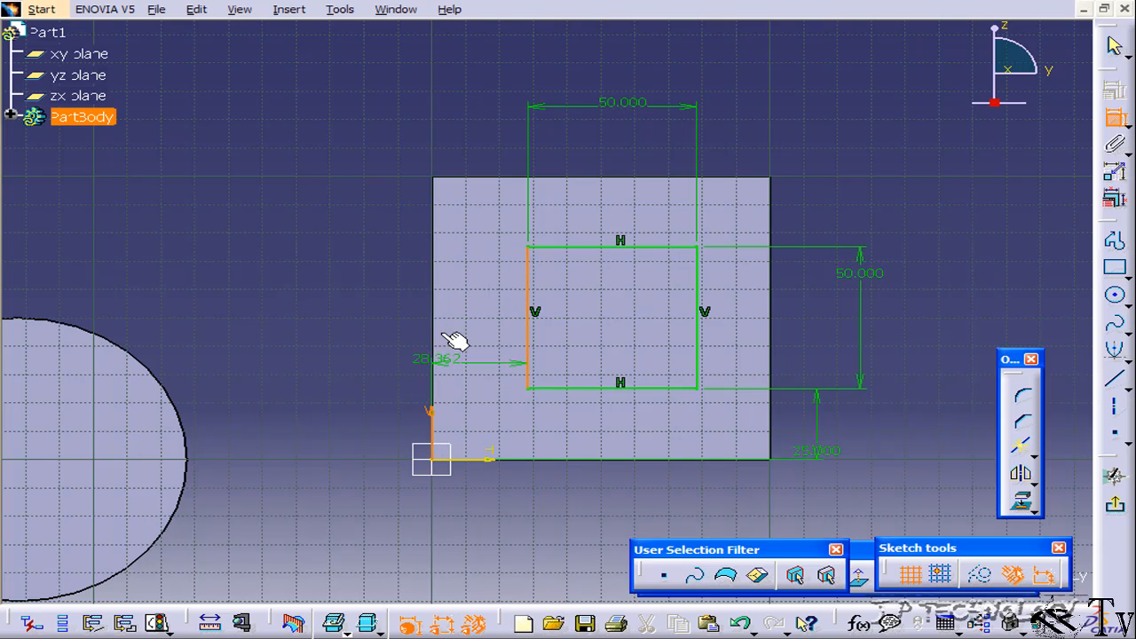
double_click(381, 142)
text(25)
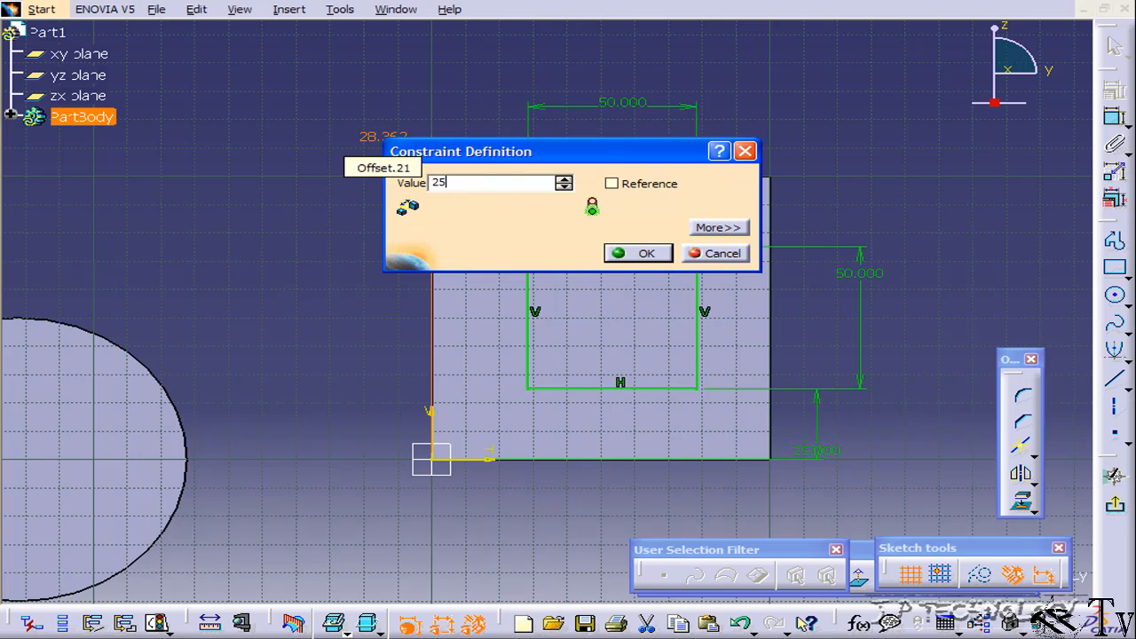
key(Return)
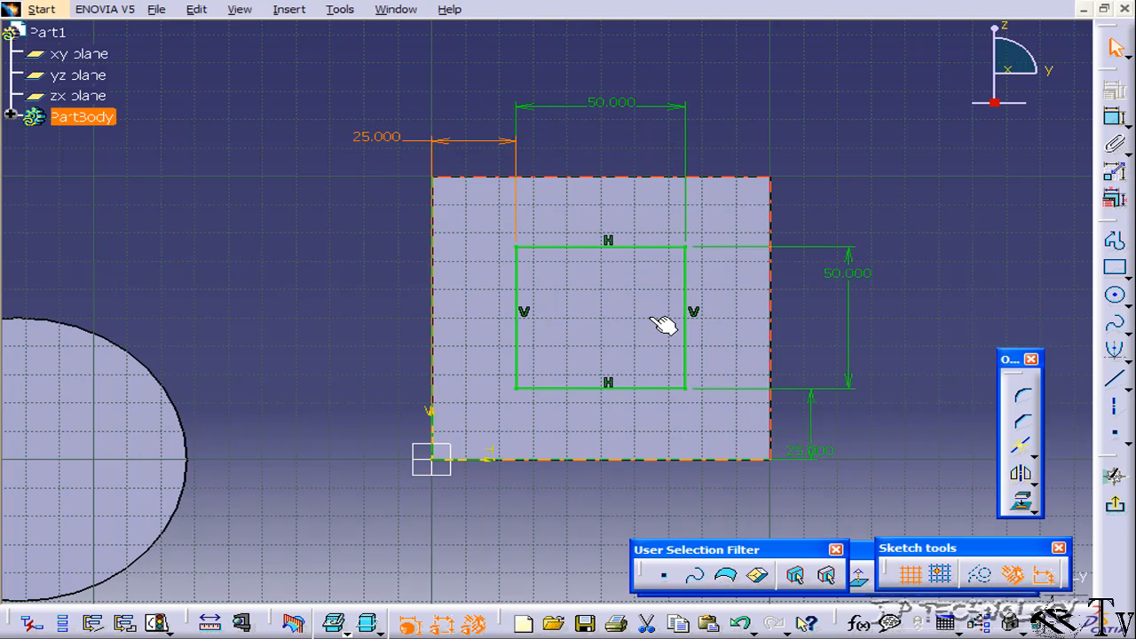
middle_drag(570, 314, 654, 356)
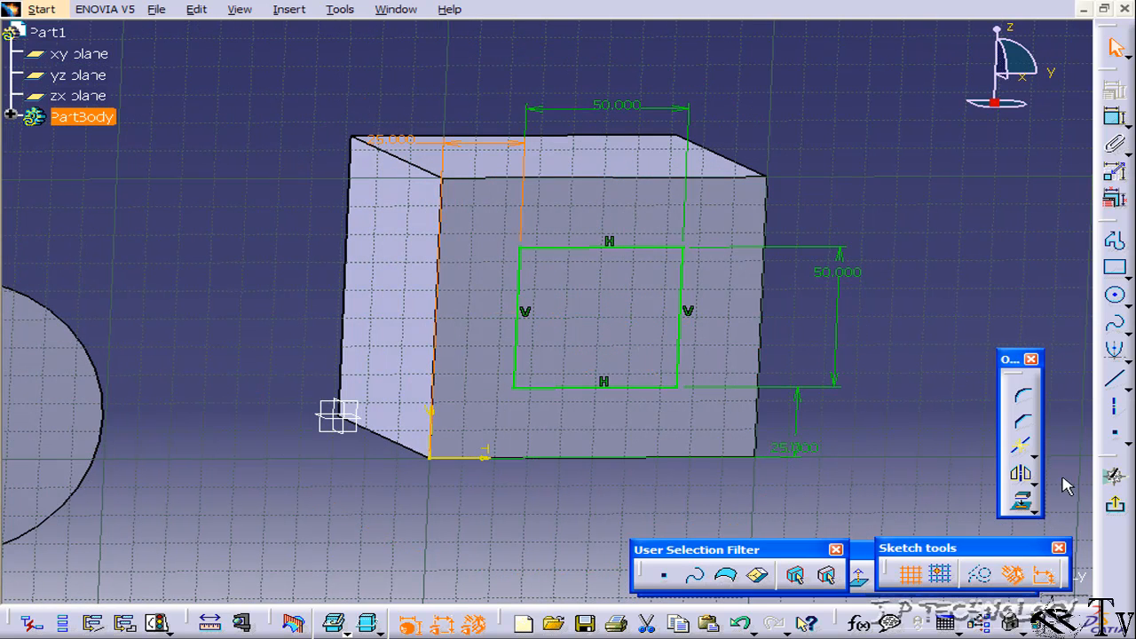
click(1116, 511)
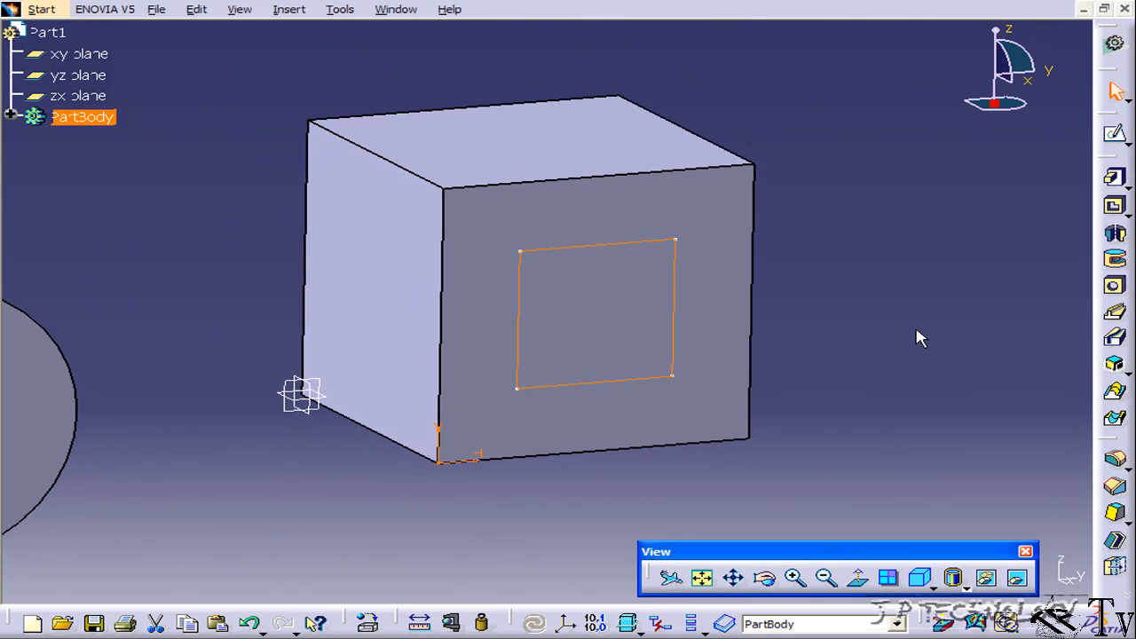
Start a Drafted Filleted Pocket from the square sketch, 50 mm deep, with the block's front face as the second limit.
click(1124, 214)
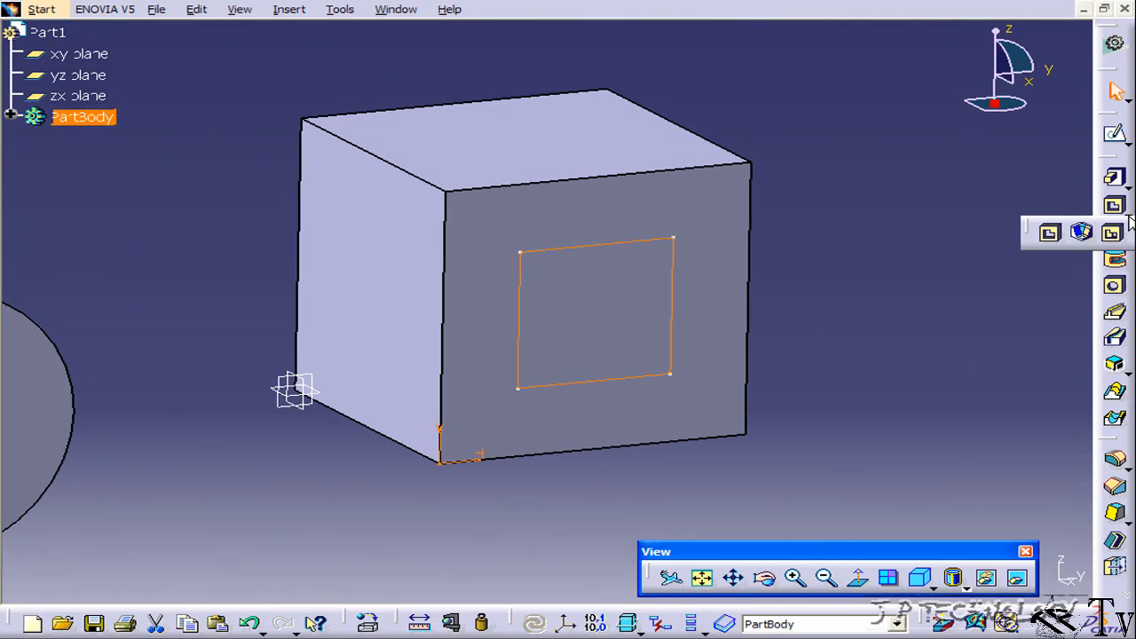
click(1083, 234)
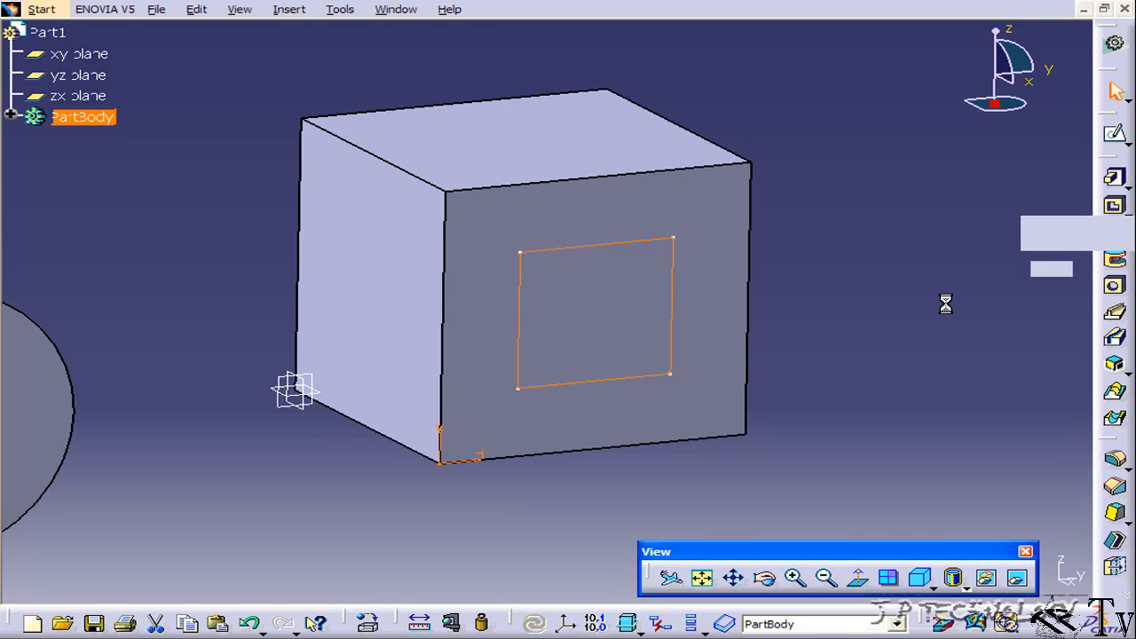
middle_drag(560, 231, 642, 299)
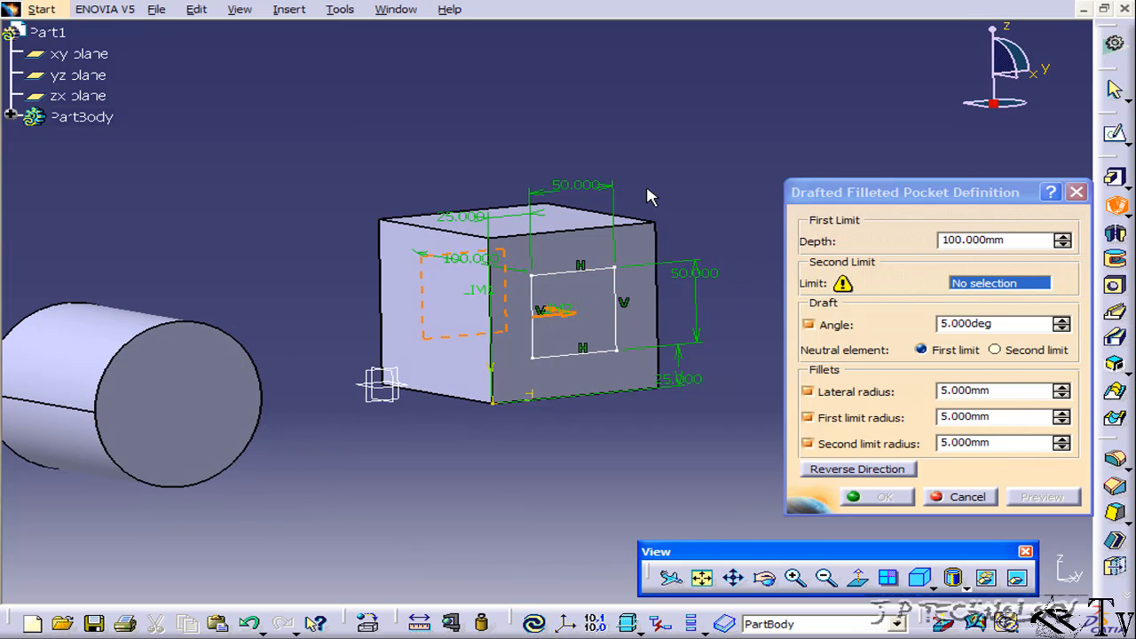
double_click(1024, 241)
text(50)
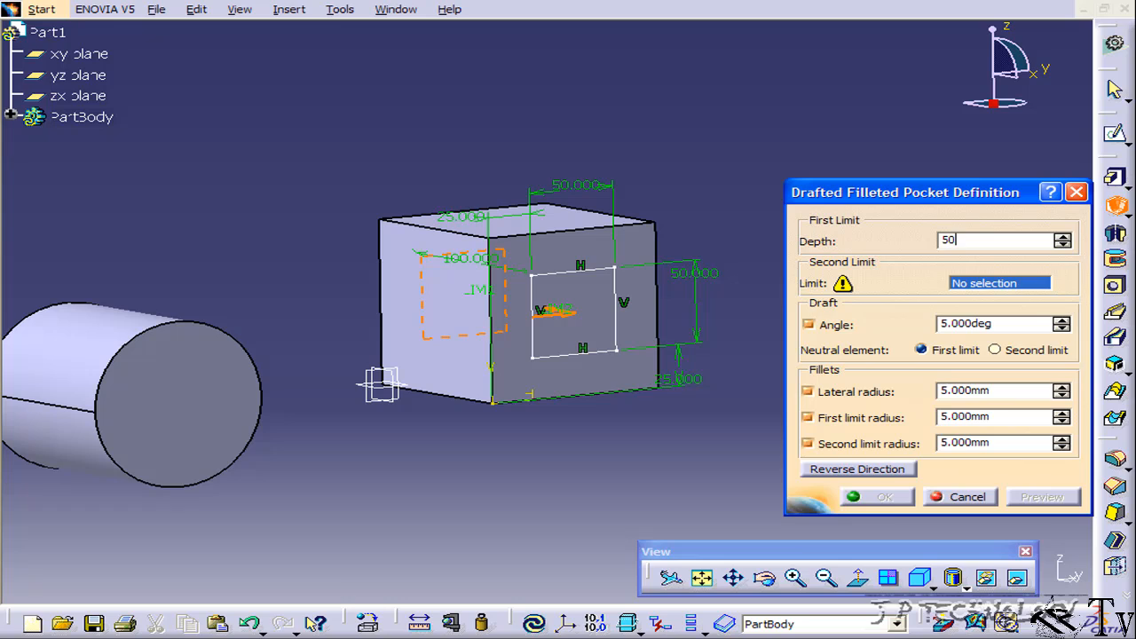
click(964, 286)
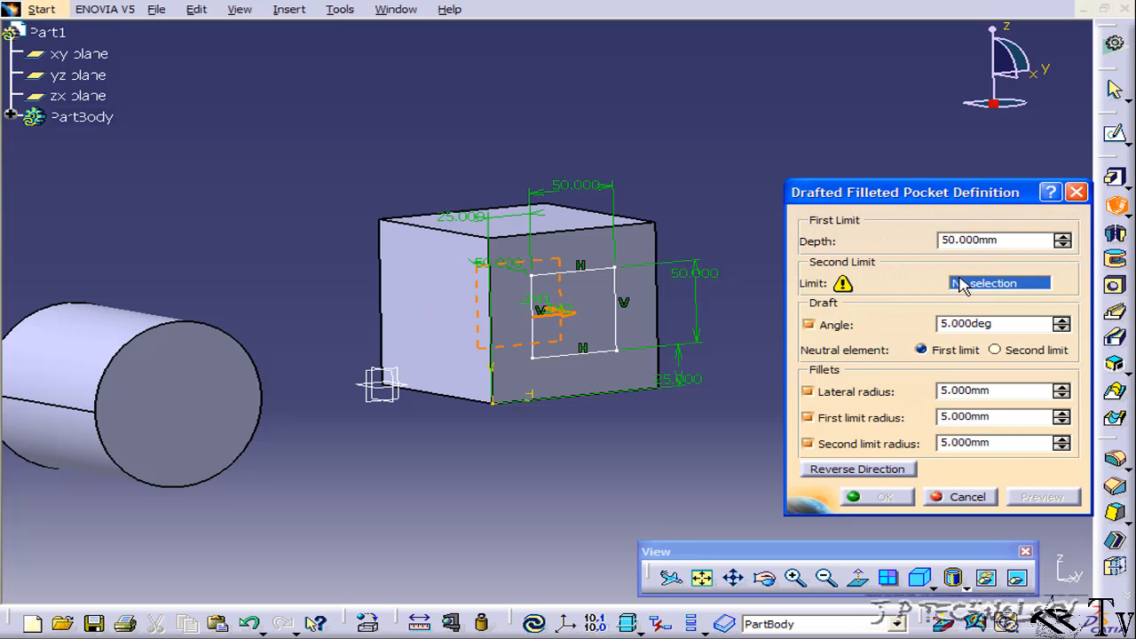
click(571, 255)
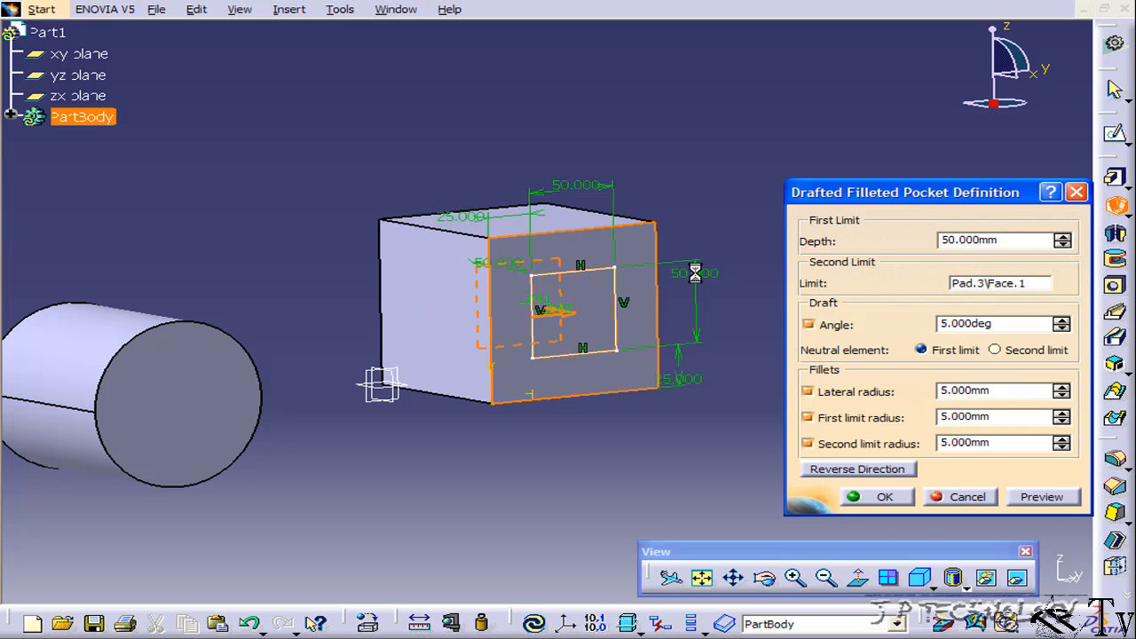
Switch off the draft angle and the lateral, first limit and second limit fillet radii, and switch them all back on.
click(808, 325)
click(807, 391)
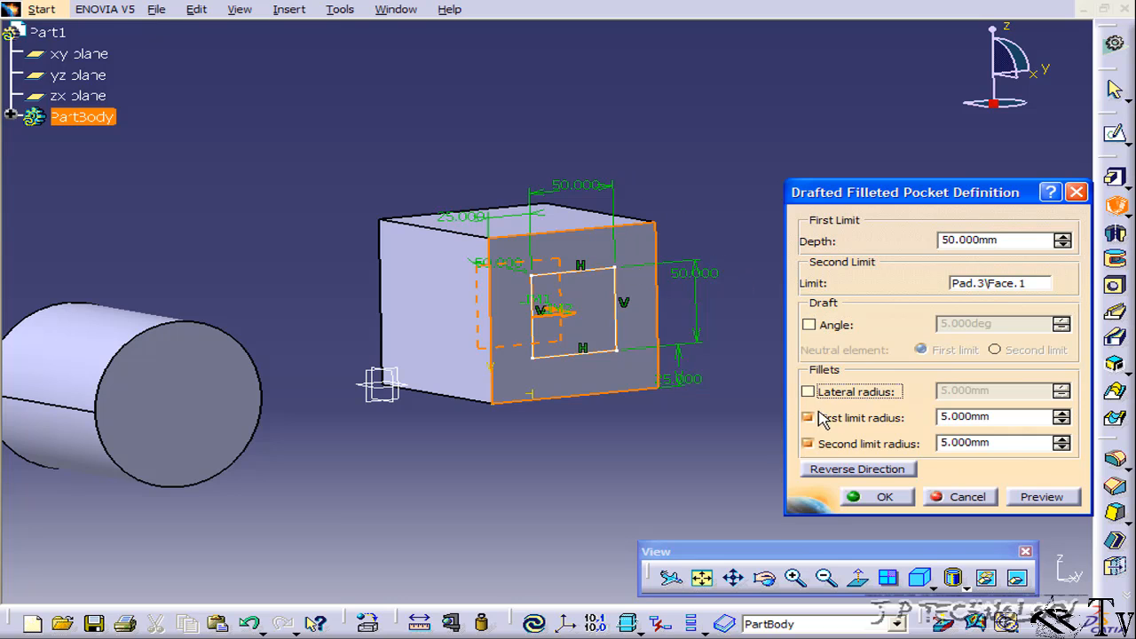
click(808, 417)
click(807, 443)
click(808, 443)
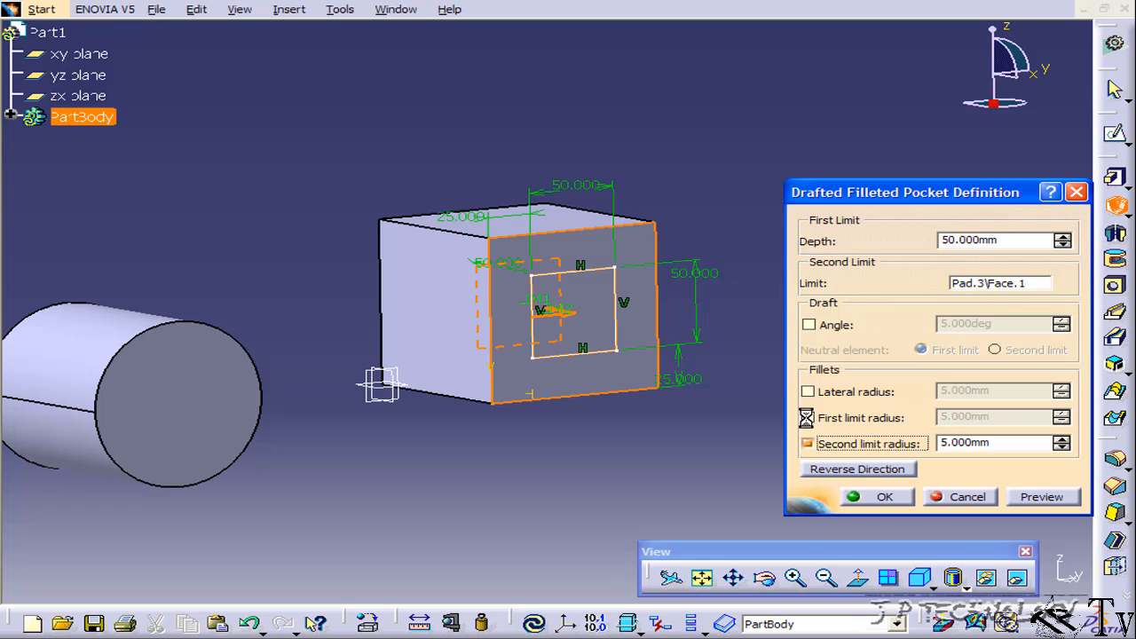
click(807, 417)
click(808, 391)
click(808, 325)
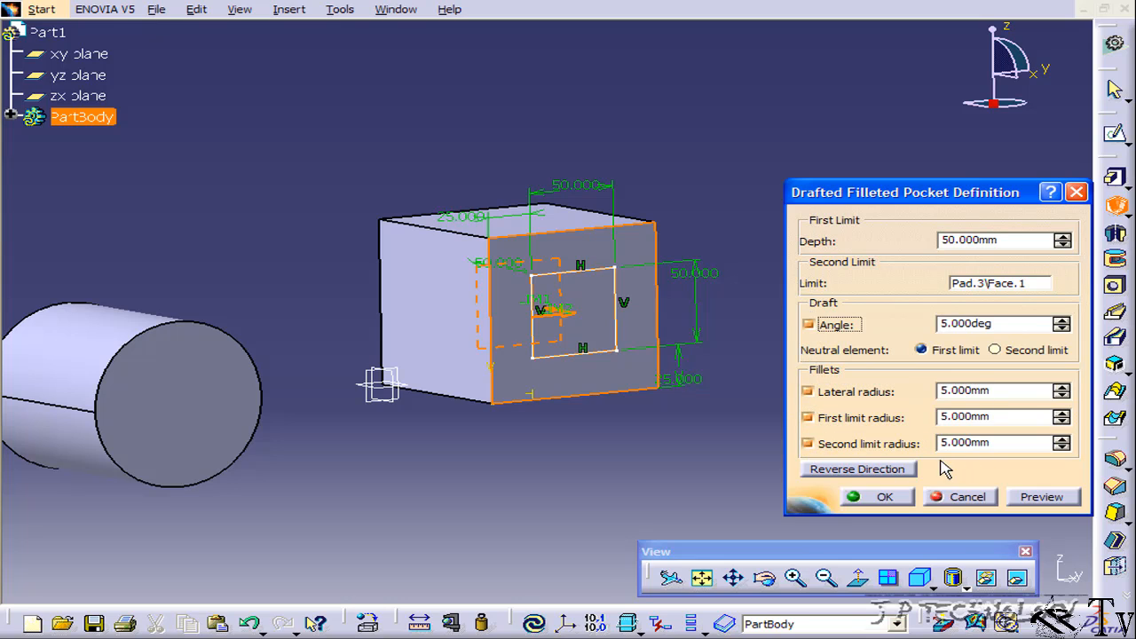
Create the drafted filleted pocket with its 5-degree draft and 5 mm fillets, and expand PartBody in the tree to list its features.
click(883, 497)
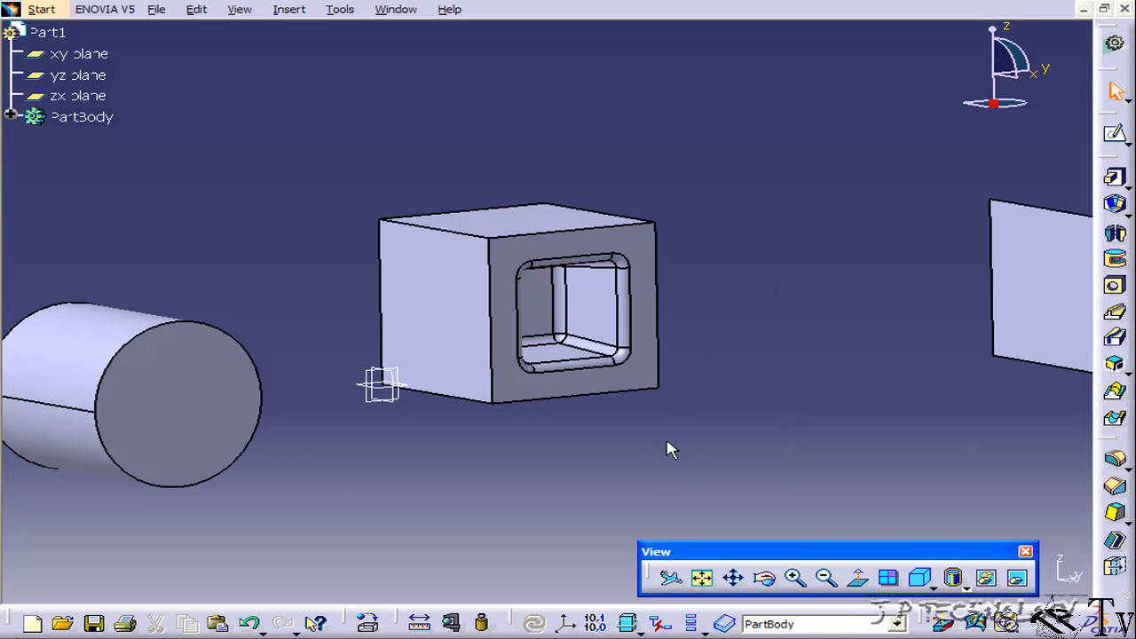
middle_drag(670, 450, 587, 461)
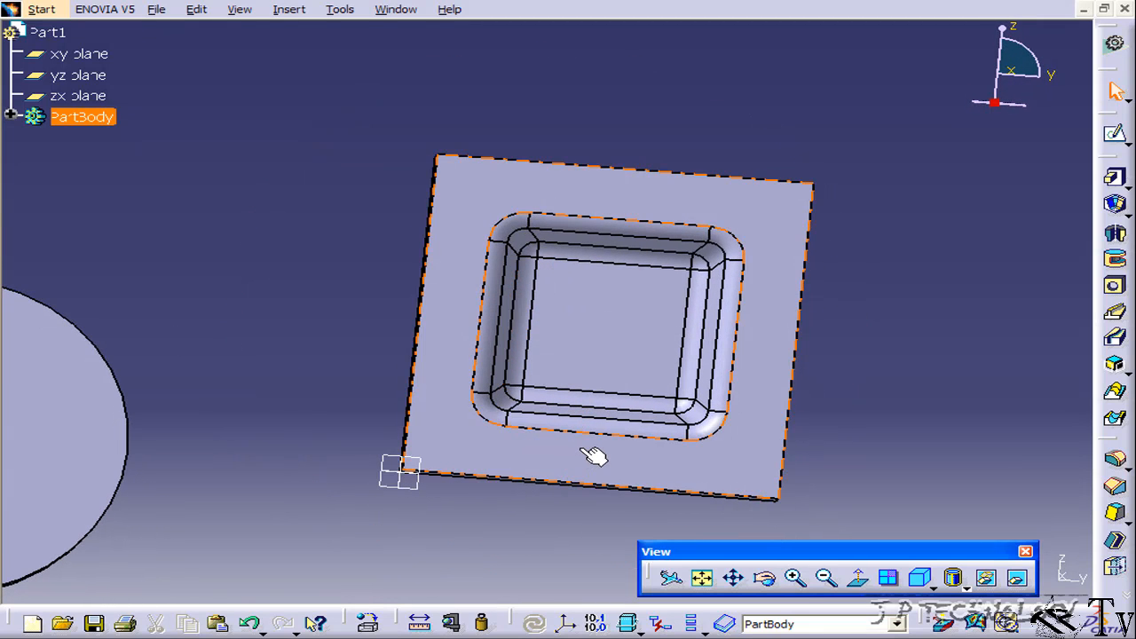
mouse_move(578, 340)
middle_down()
mouse_move(497, 262)
mouse_move(520, 261)
mouse_move(591, 341)
middle_up()
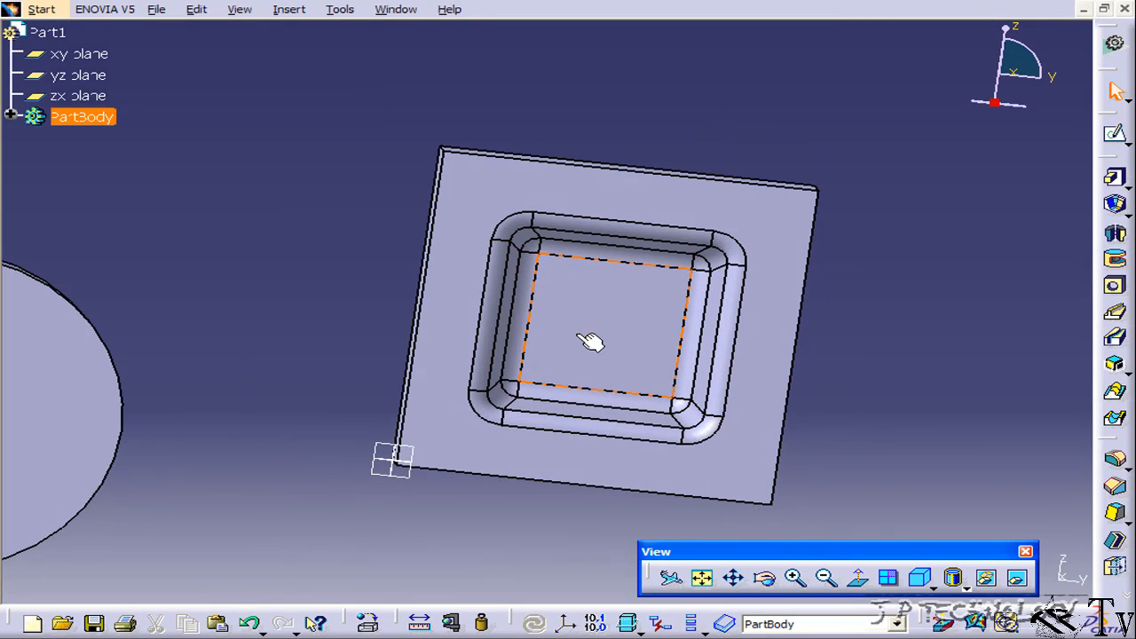
middle_drag(700, 322, 647, 287)
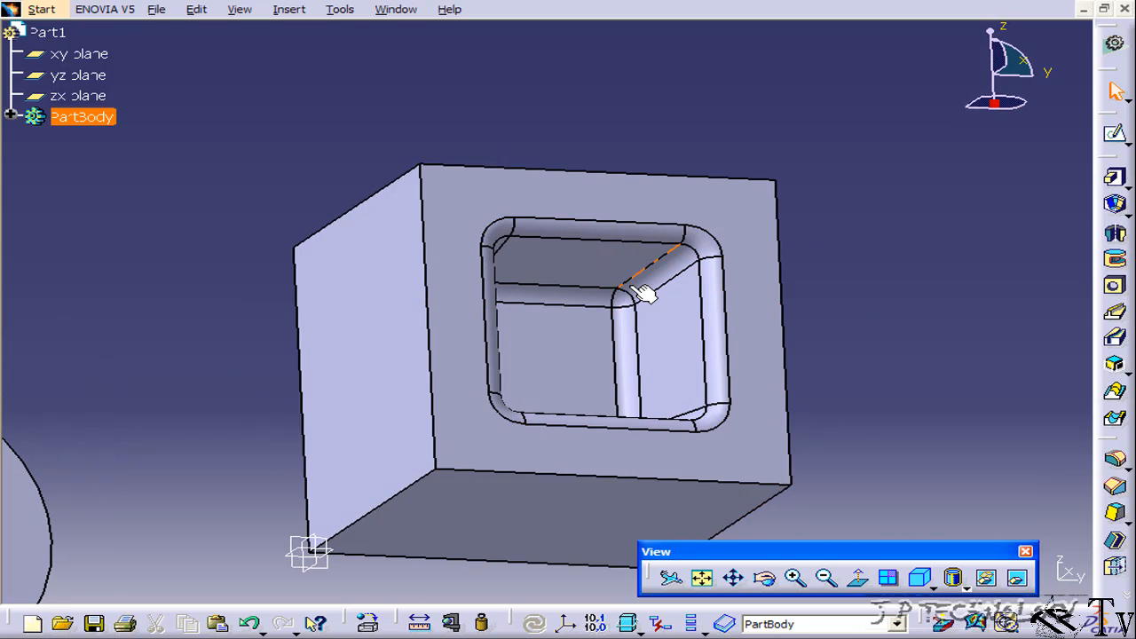
click(10, 115)
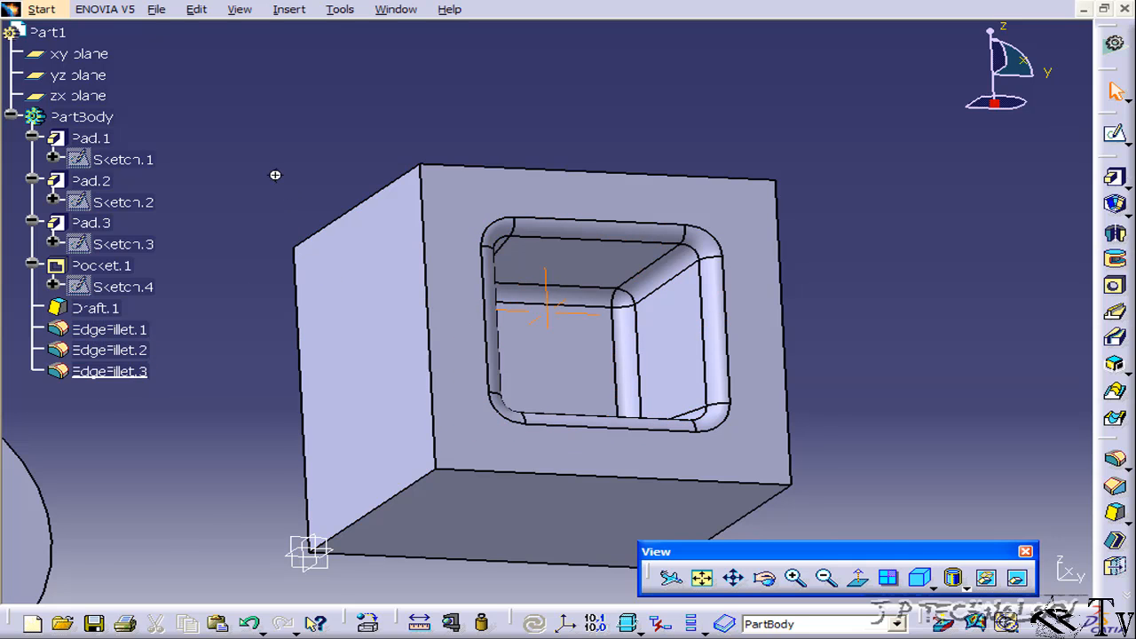
Change the draft angle of the block's square pocket to 12 degrees.
middle_drag(275, 175, 370, 382)
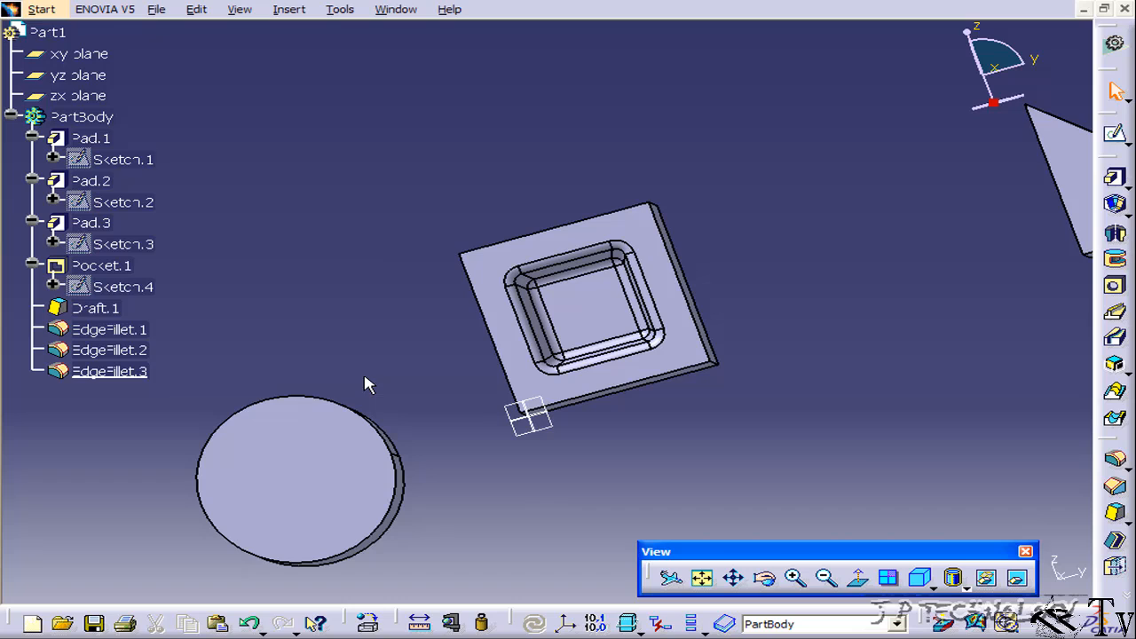
double_click(97, 308)
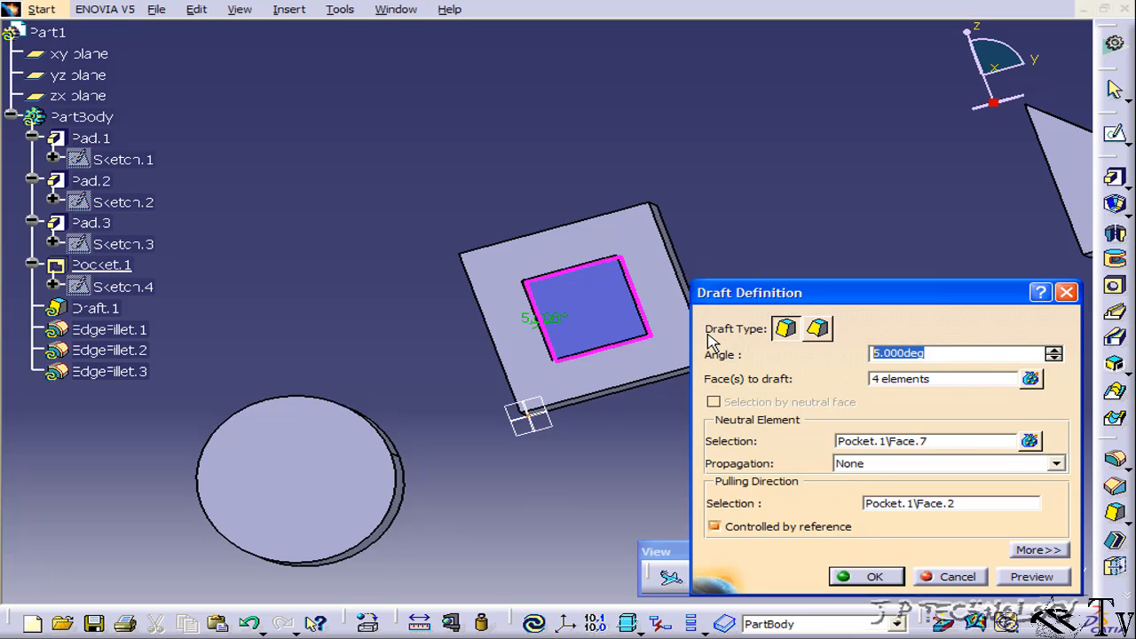
text(12)
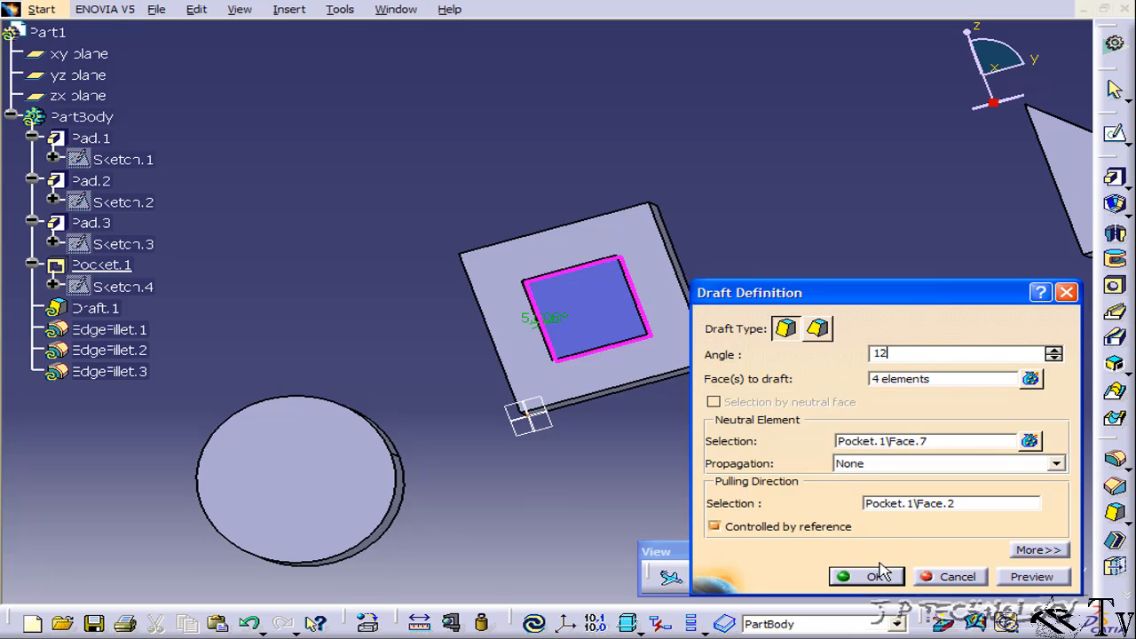
click(874, 577)
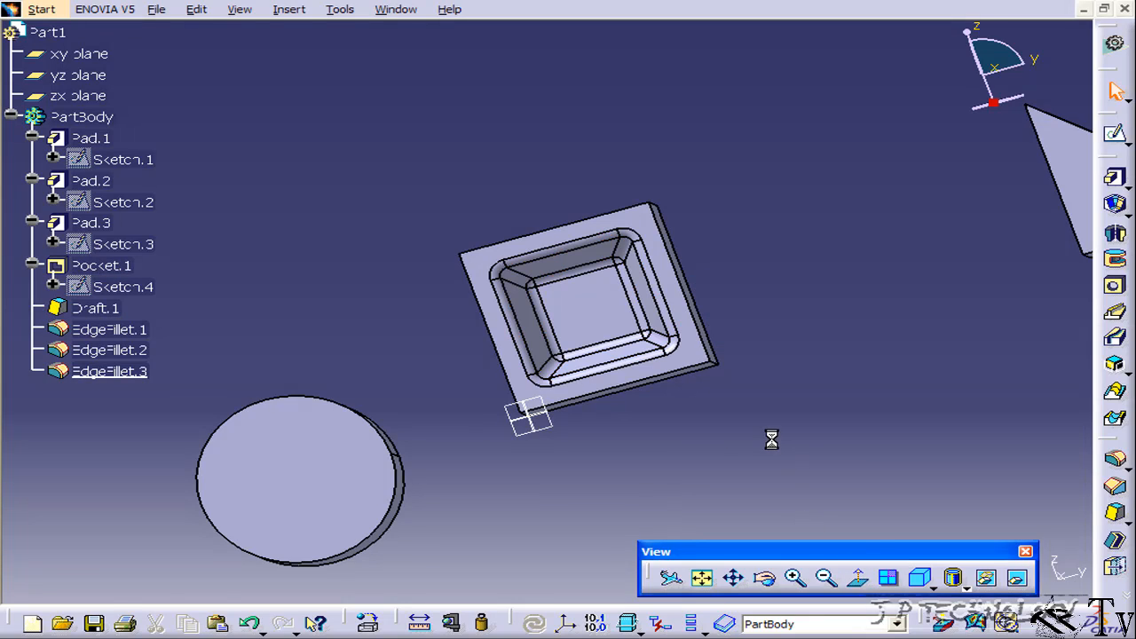
Open a new sketch on the cylinder's circular front face.
middle_drag(641, 425, 449, 287)
middle_drag(607, 373, 445, 495)
middle_drag(507, 322, 612, 402)
middle_drag(592, 384, 785, 331)
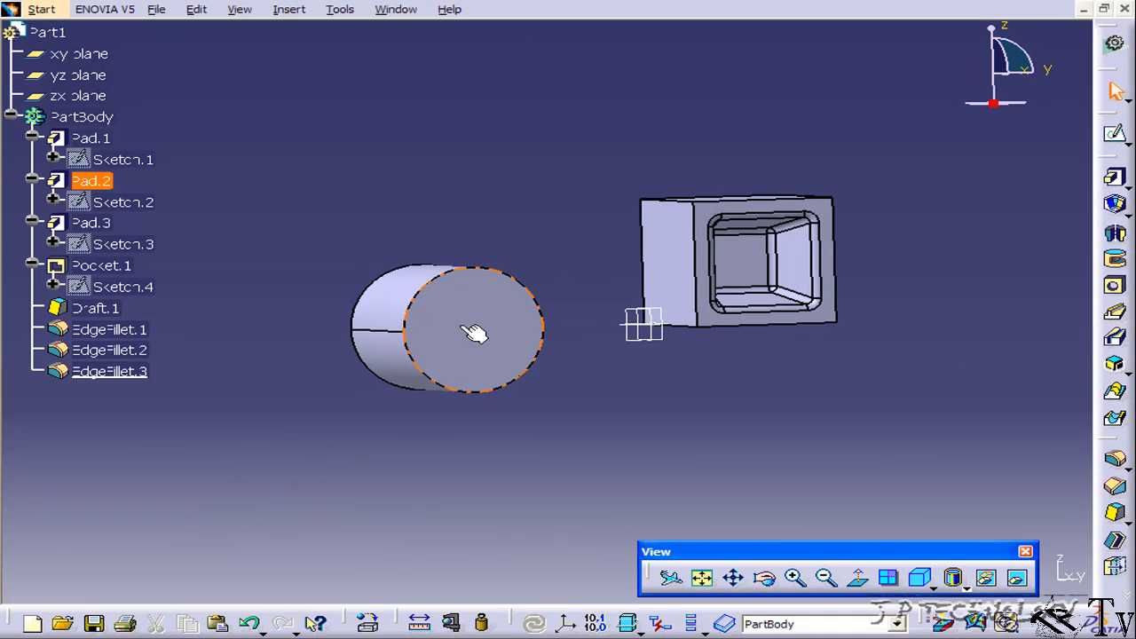
click(497, 352)
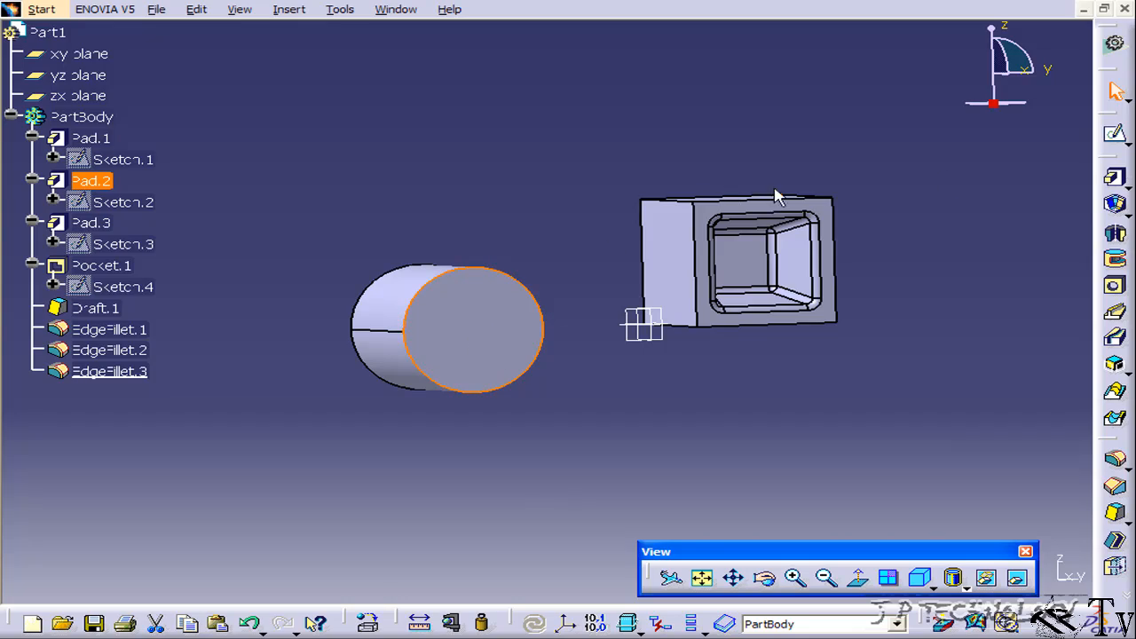
click(1120, 142)
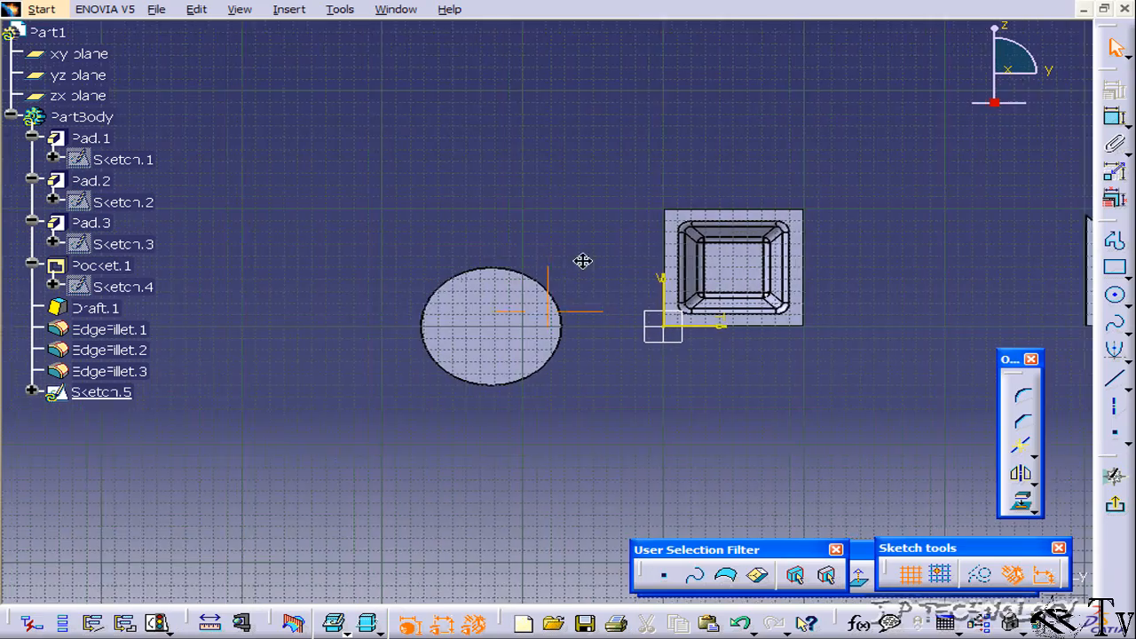
Project the cylinder's outer circular edge into the sketch as a 3D element.
middle_drag(759, 227, 710, 244)
ctrl+middle_drag(676, 339, 650, 241)
middle_drag(649, 241, 571, 251)
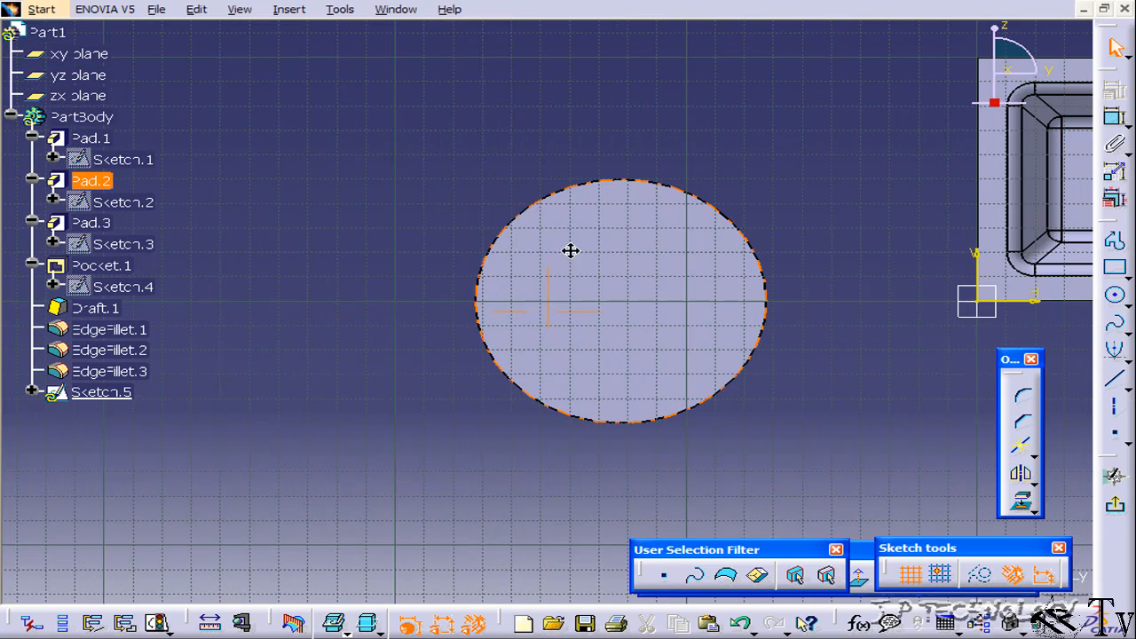
click(728, 216)
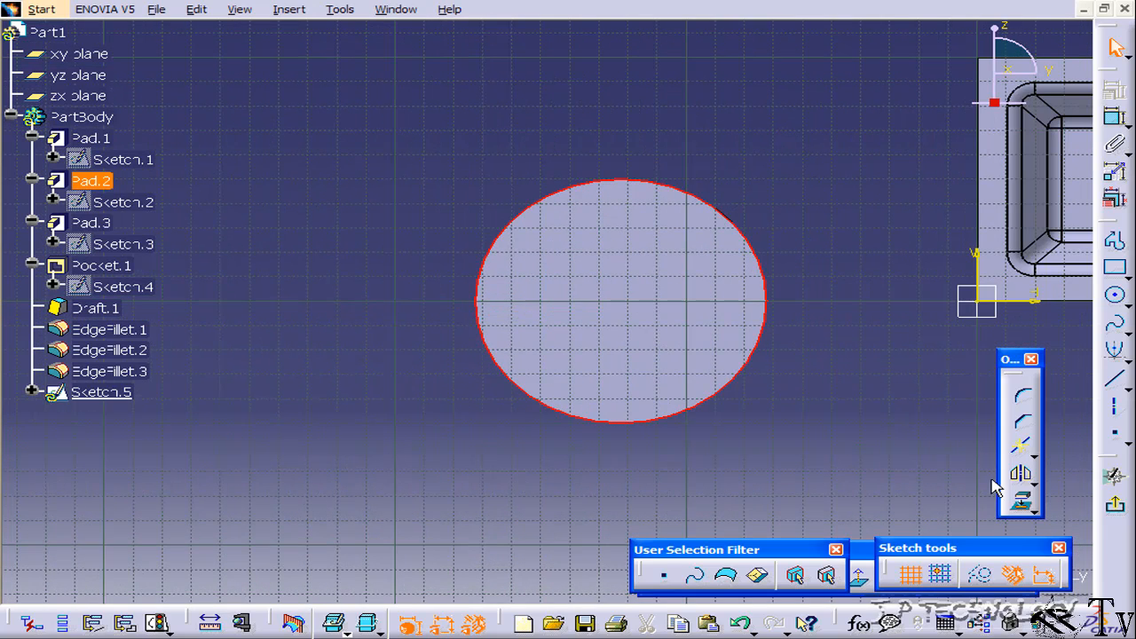
click(1023, 504)
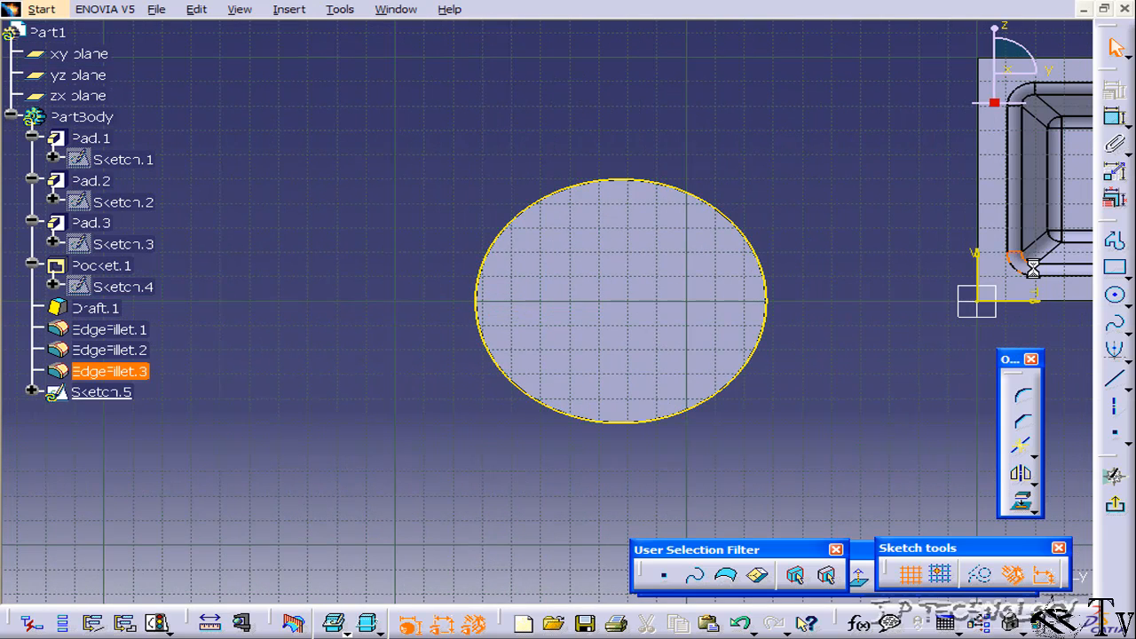
Draw a circle concentric with the projected edge and constrain its diameter to 40 mm.
click(1116, 296)
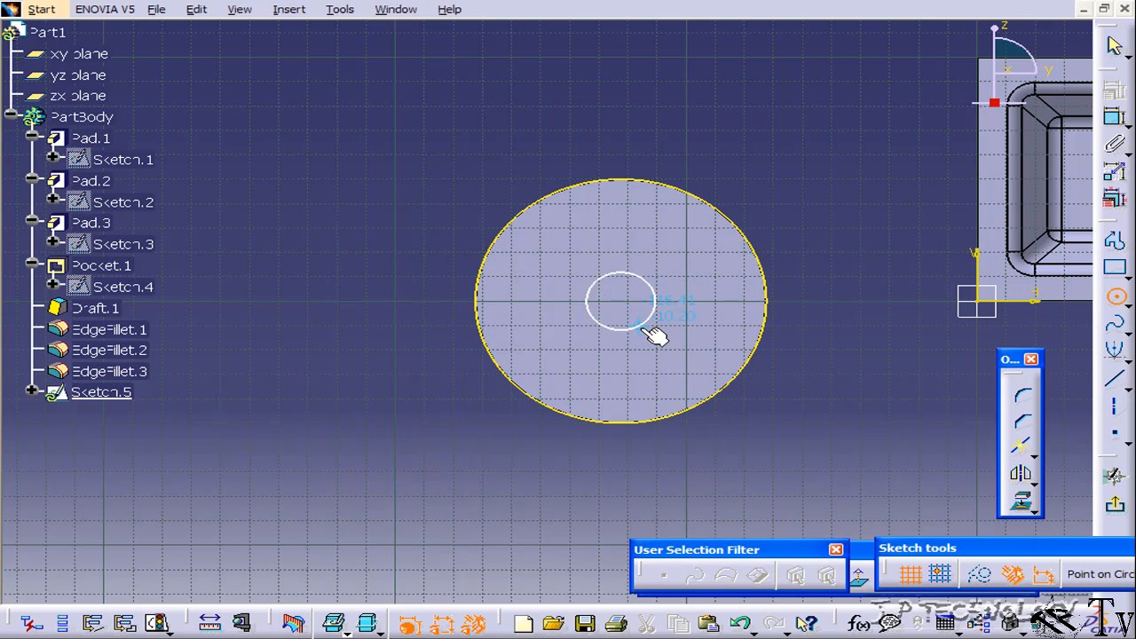
click(632, 302)
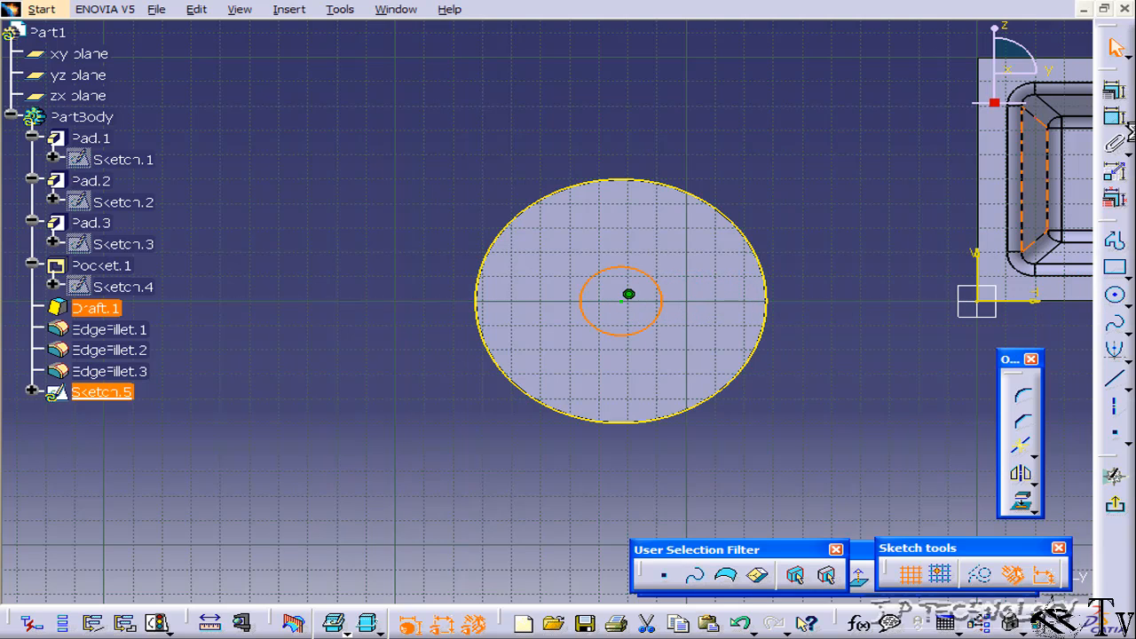
click(764, 175)
double_click(759, 175)
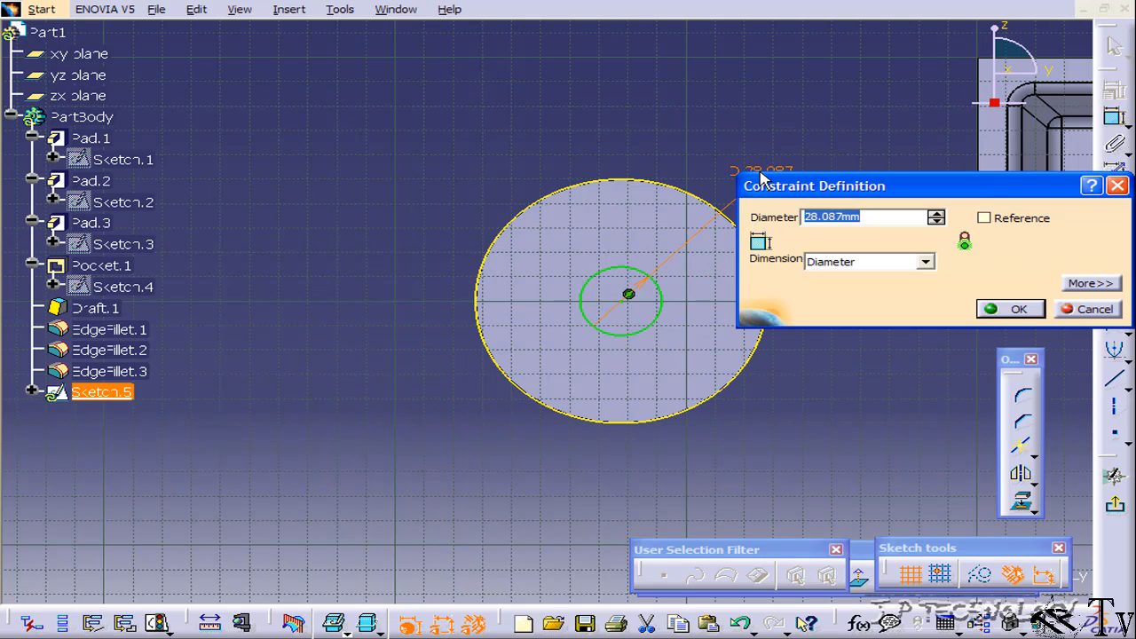
text(40)
key(Return)
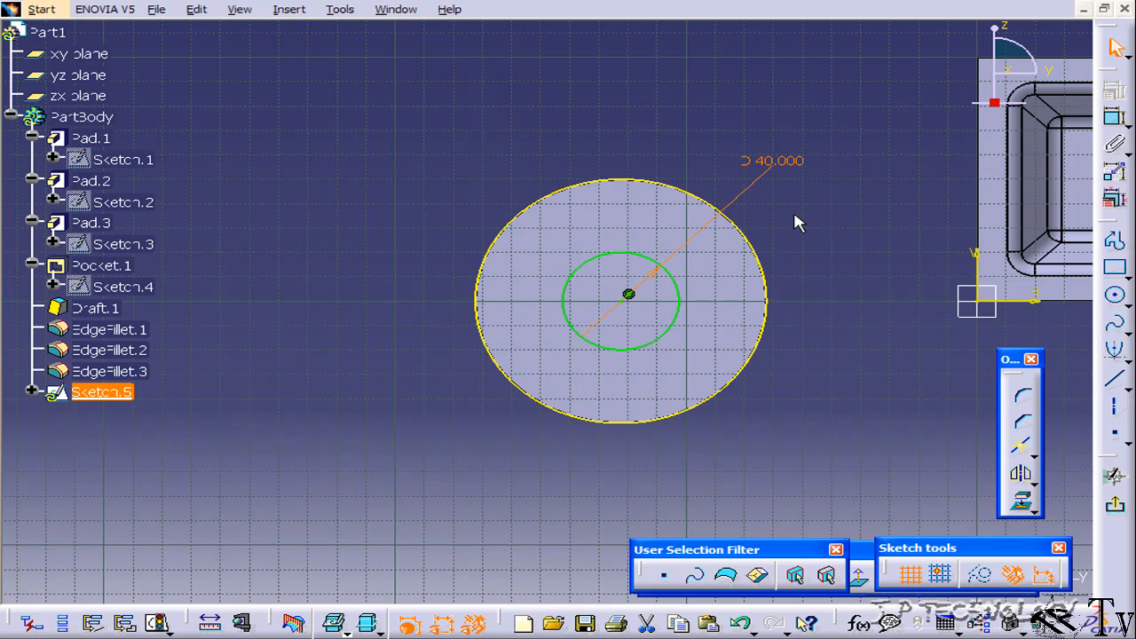
Remove the projected outer edge, keeping only the 40 mm circle, and exit the sketch.
click(806, 249)
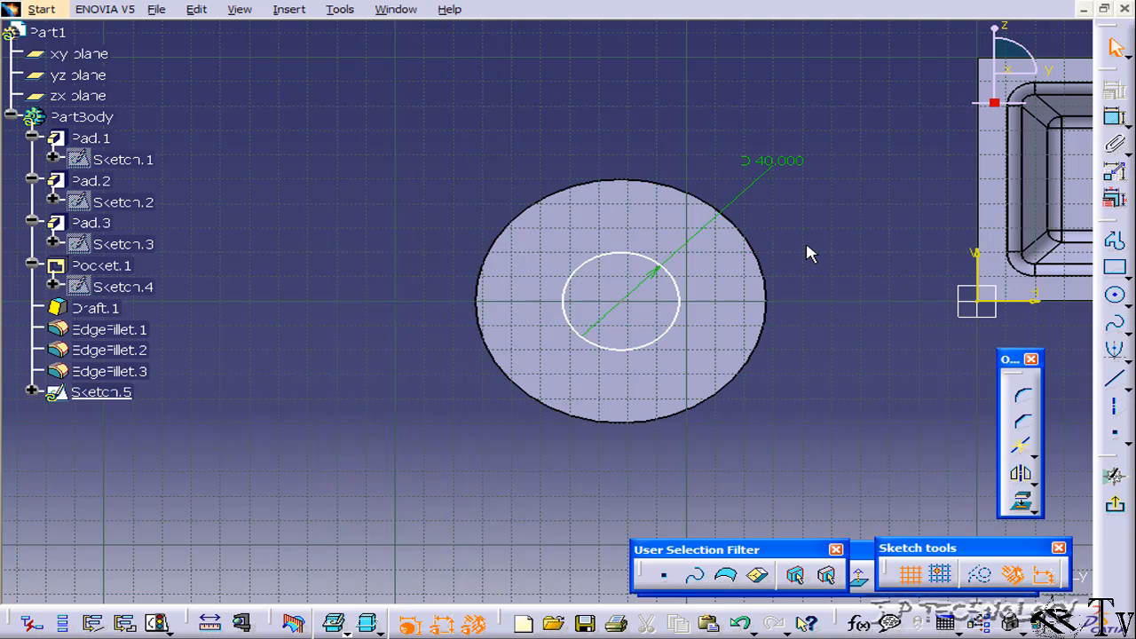
click(1117, 508)
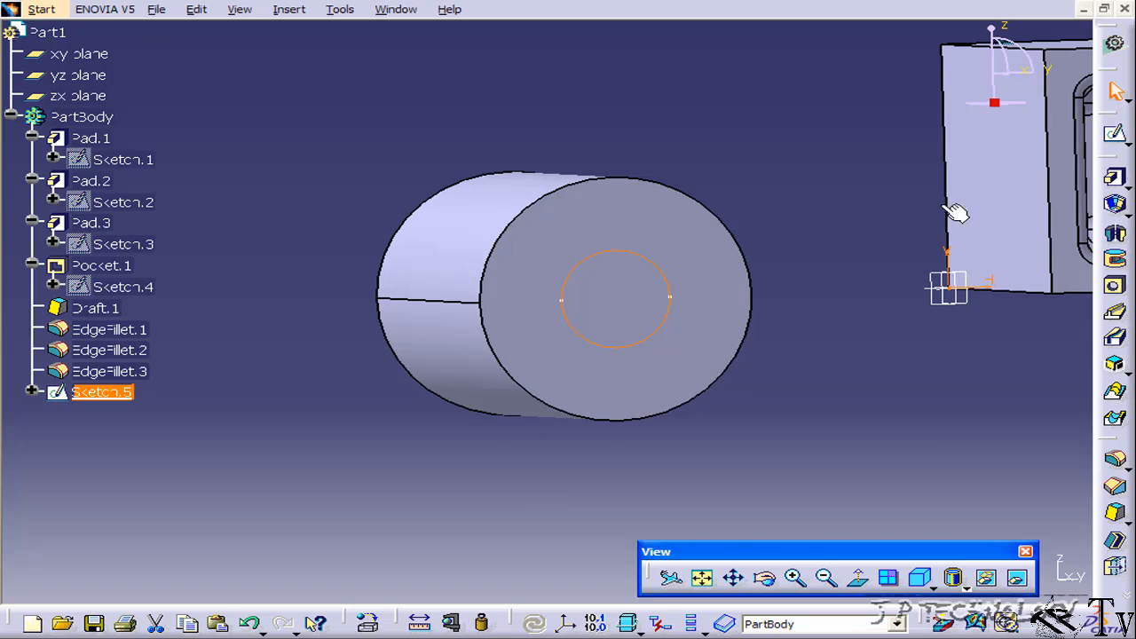
Start a Drafted Filleted Pocket from the circle sketch, 90 mm deep, with the cylinder's front face as the second limit.
click(1117, 206)
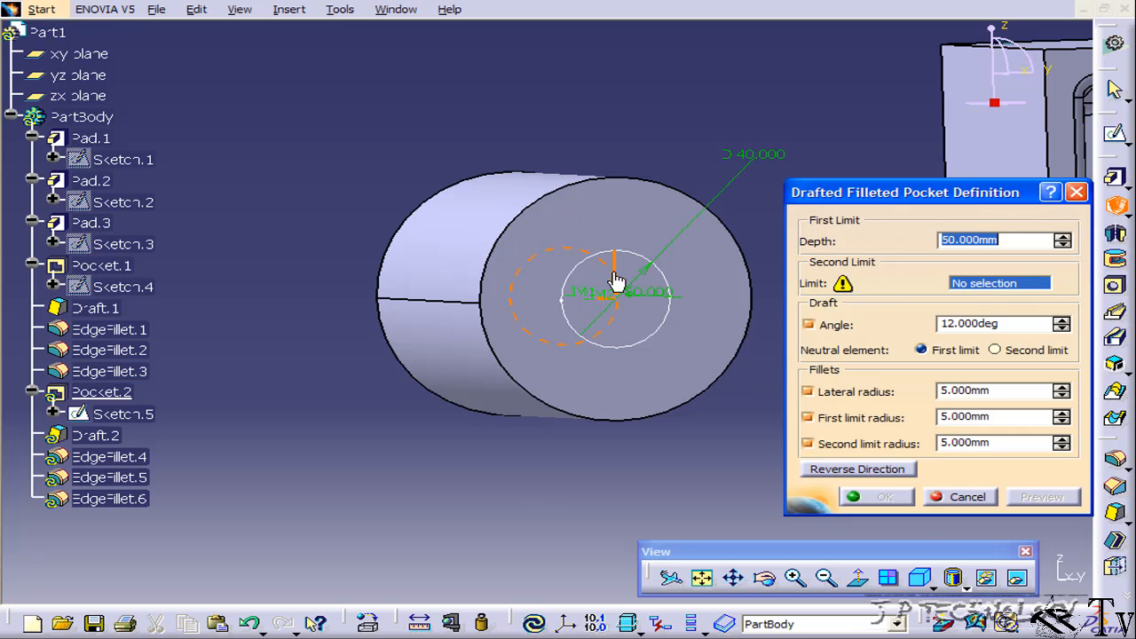
middle_drag(701, 309, 510, 192)
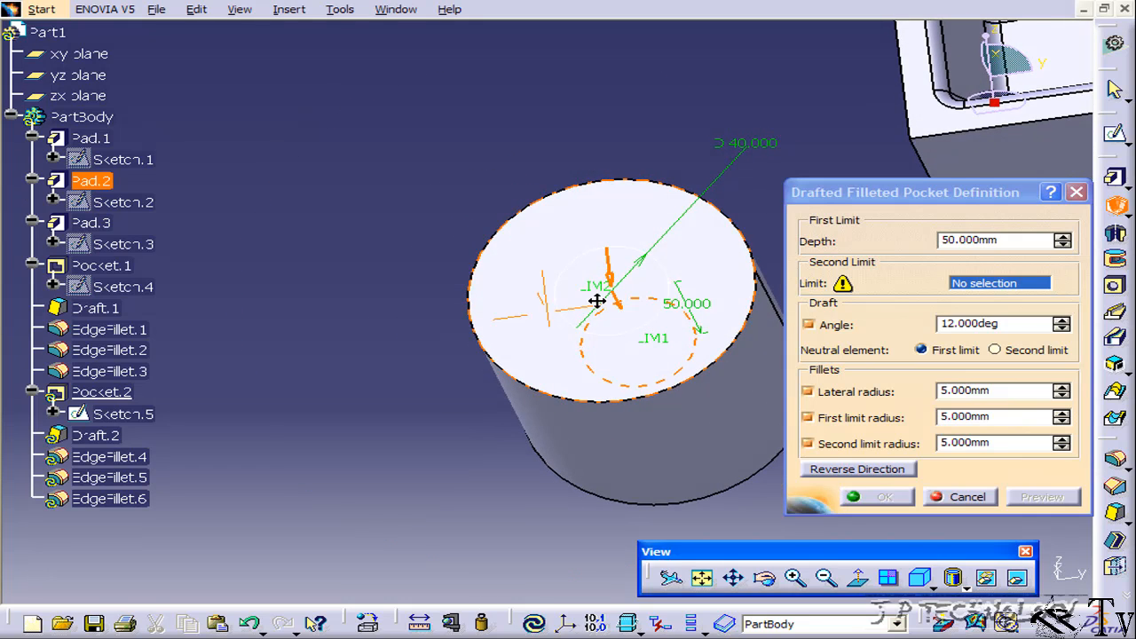
middle_drag(596, 302, 786, 390)
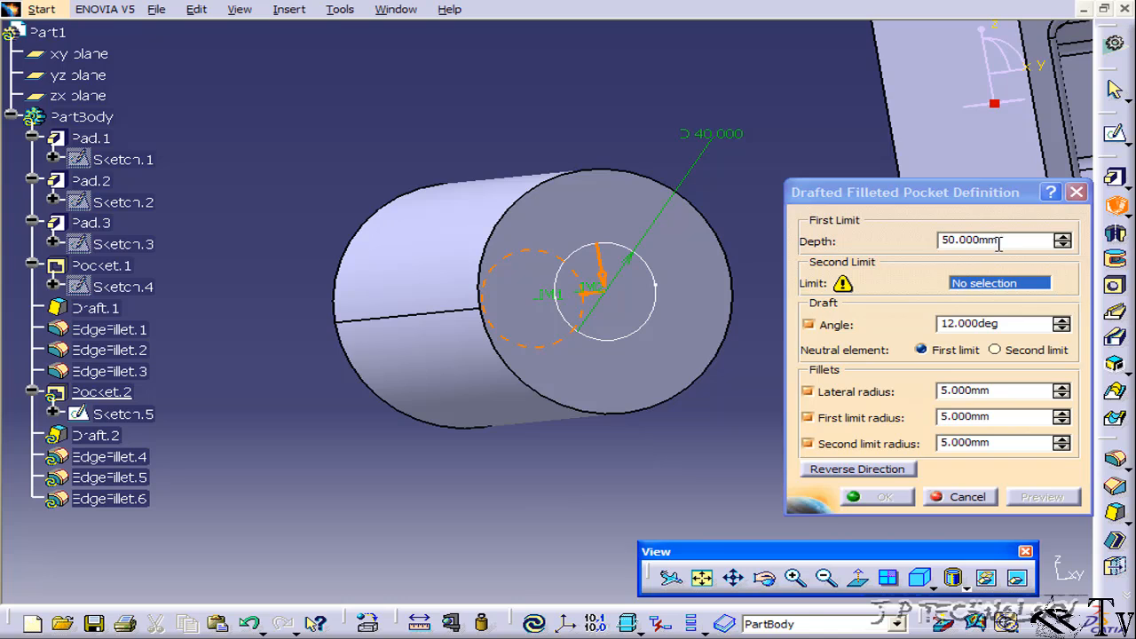
double_click(1010, 240)
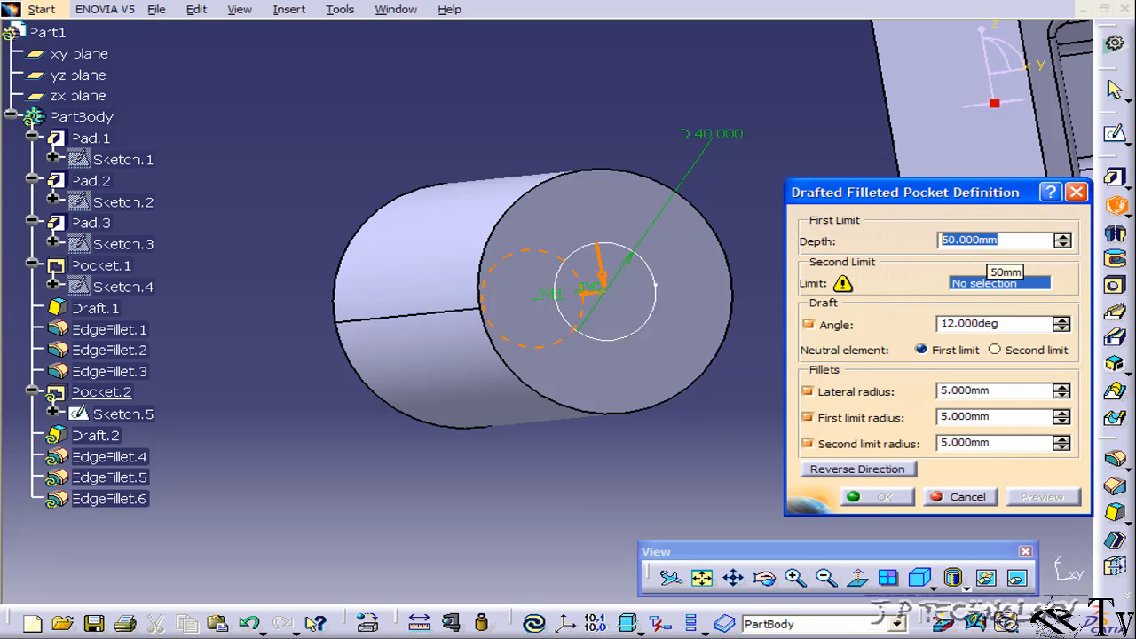
text(90)
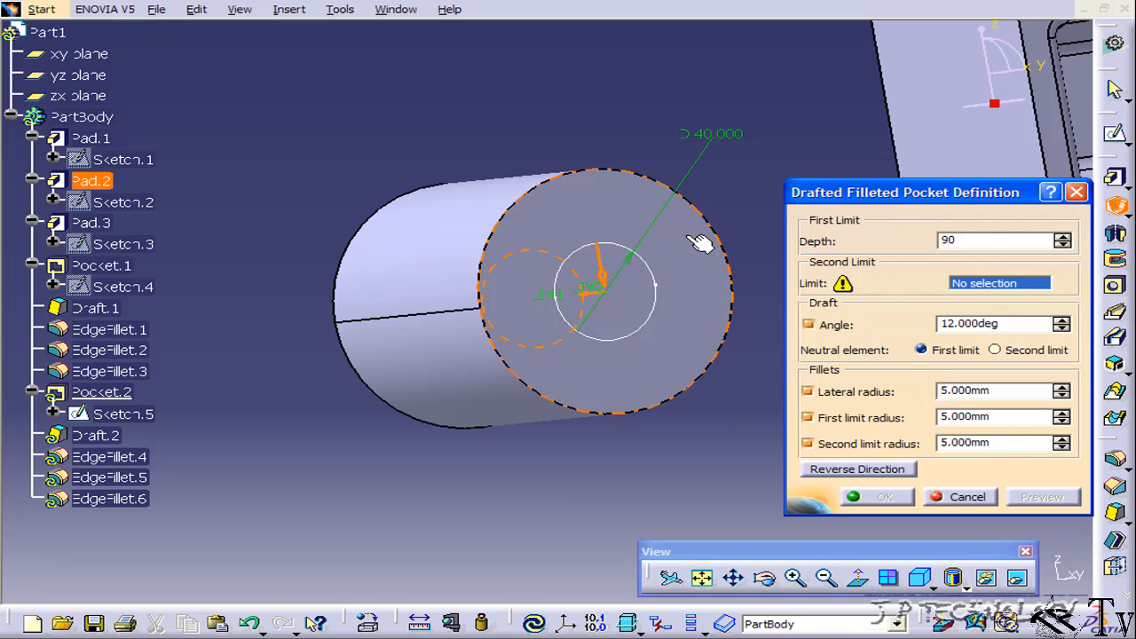
click(590, 198)
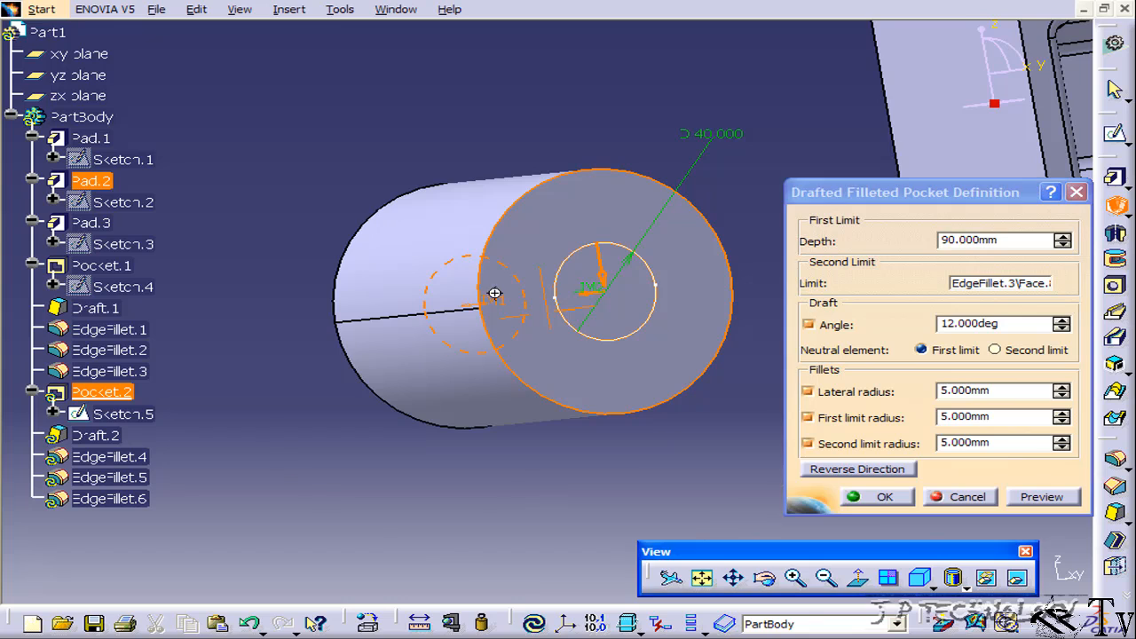
Set the draft angle to 20 degrees, switch off the lateral, first limit and second limit fillets, and create the pocket.
middle_drag(494, 292, 701, 301)
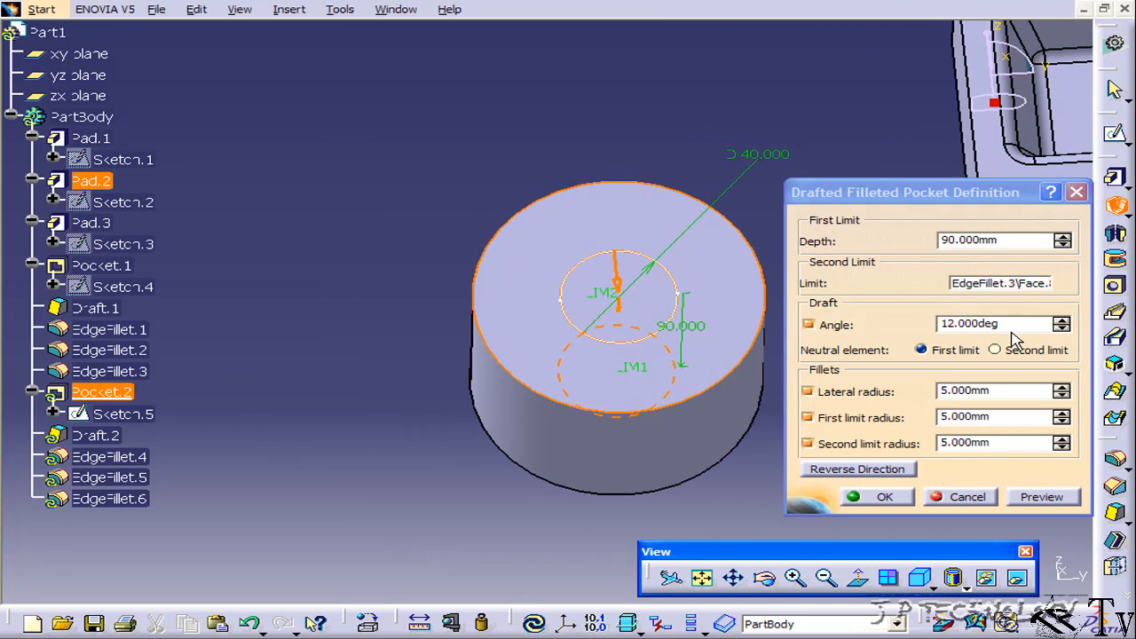
drag(1010, 325, 848, 324)
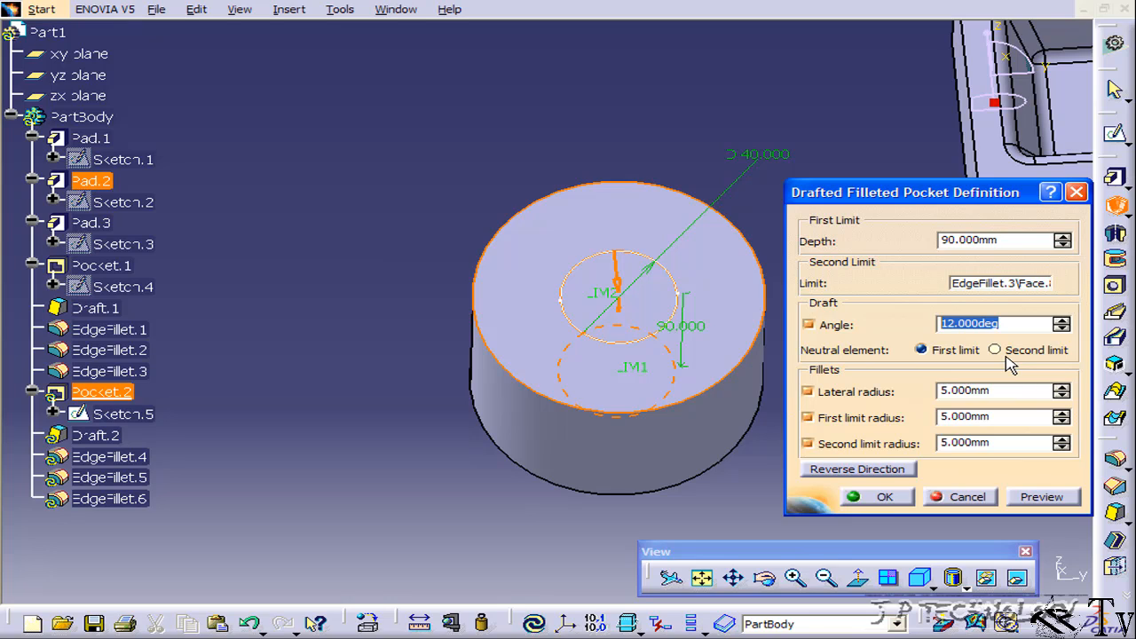
text(20)
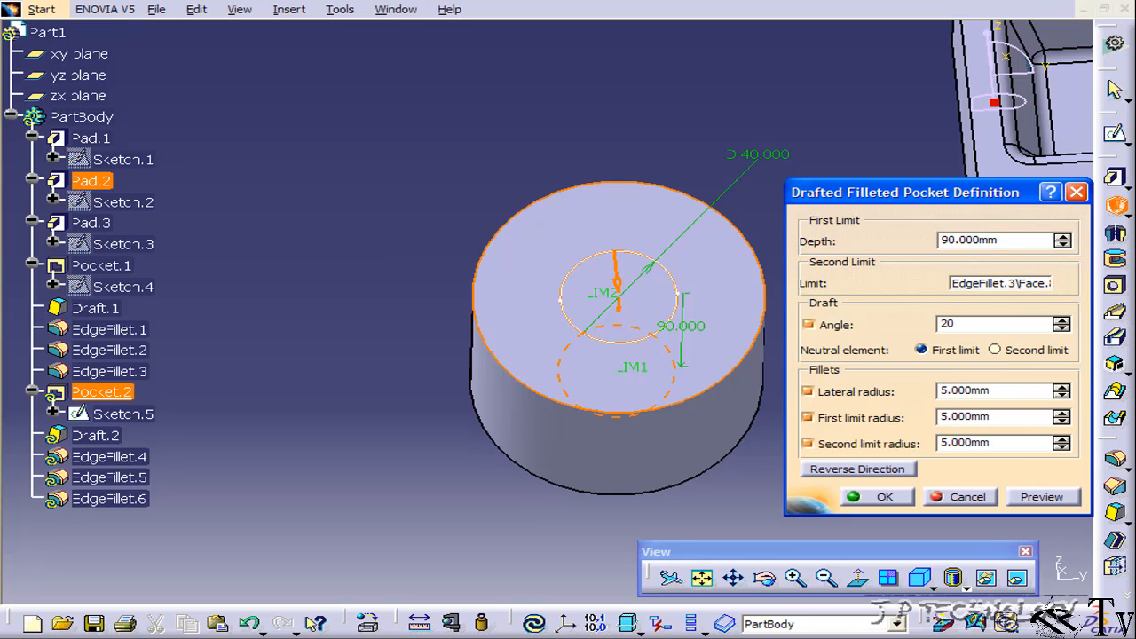
click(807, 391)
click(808, 417)
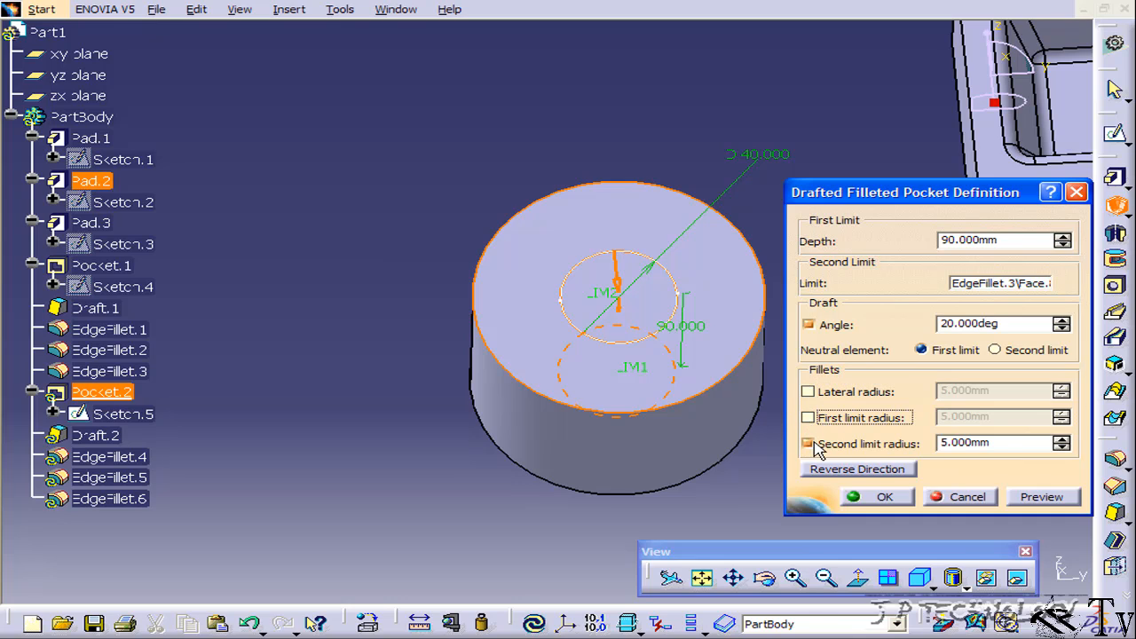
click(807, 443)
click(885, 498)
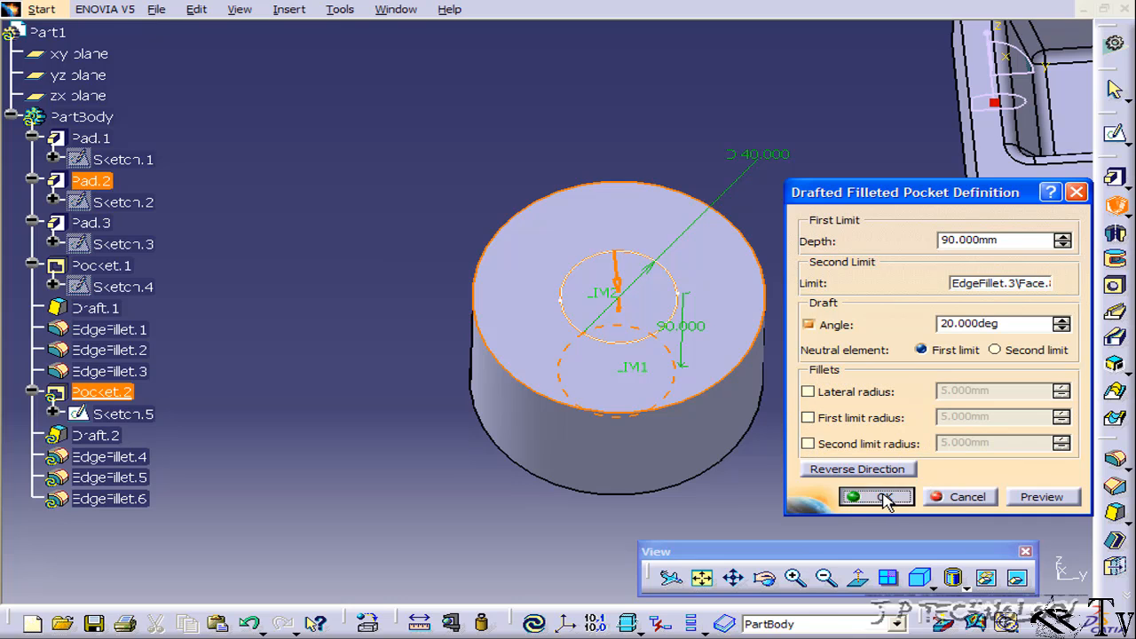
Change the draft angle of the cylinder's round pocket to 10 degrees.
middle_drag(549, 316, 487, 172)
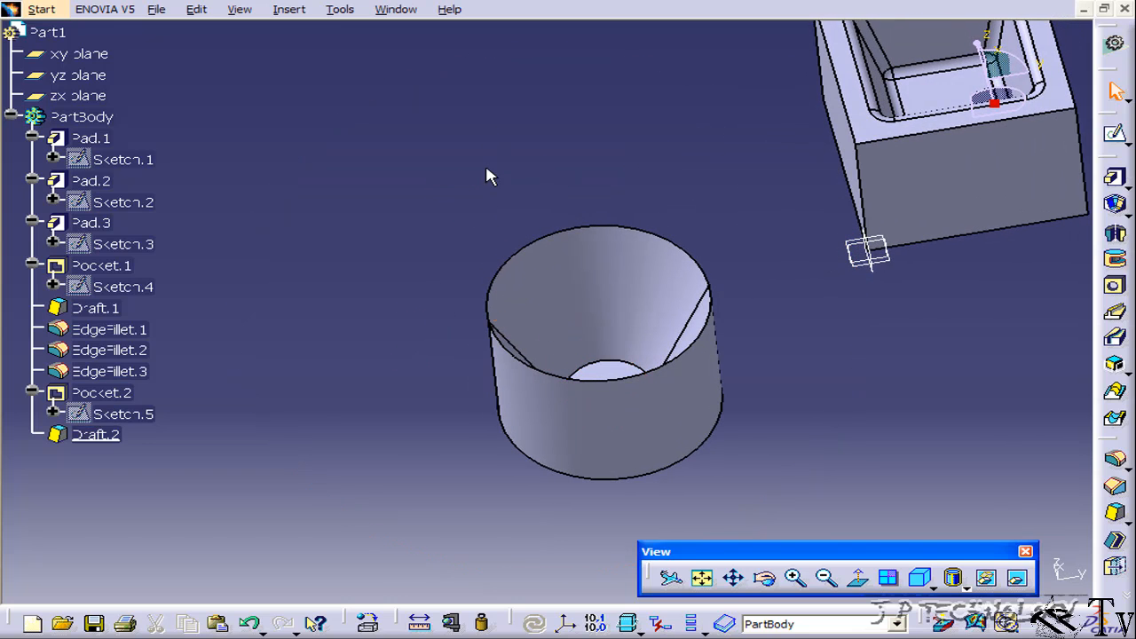
middle_drag(457, 225, 463, 266)
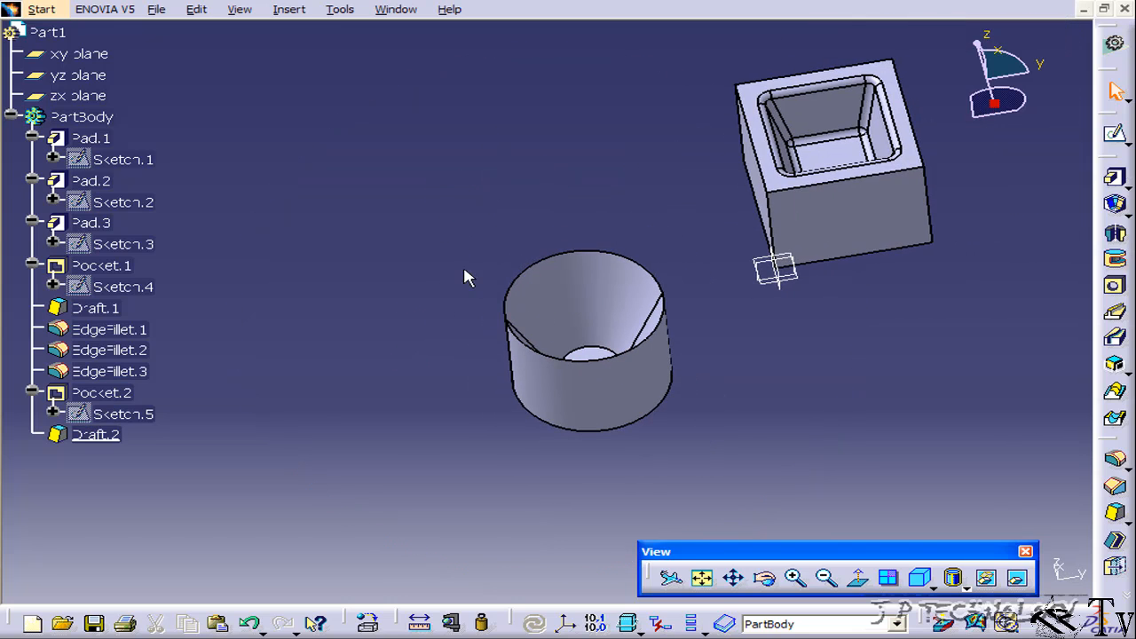
double_click(95, 436)
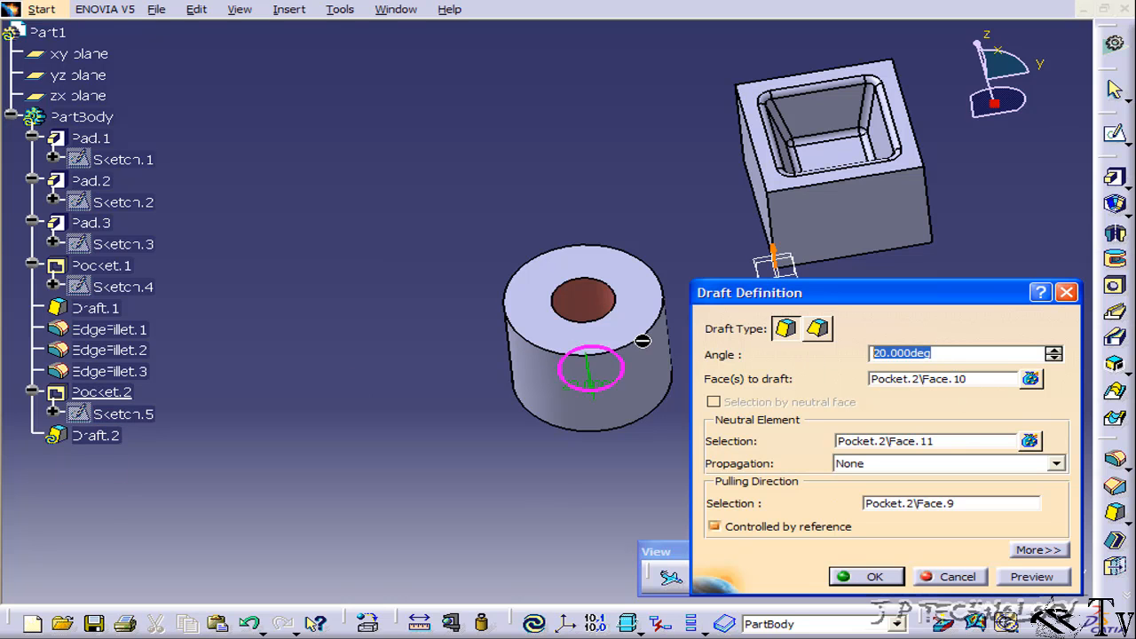
text(10)
click(865, 576)
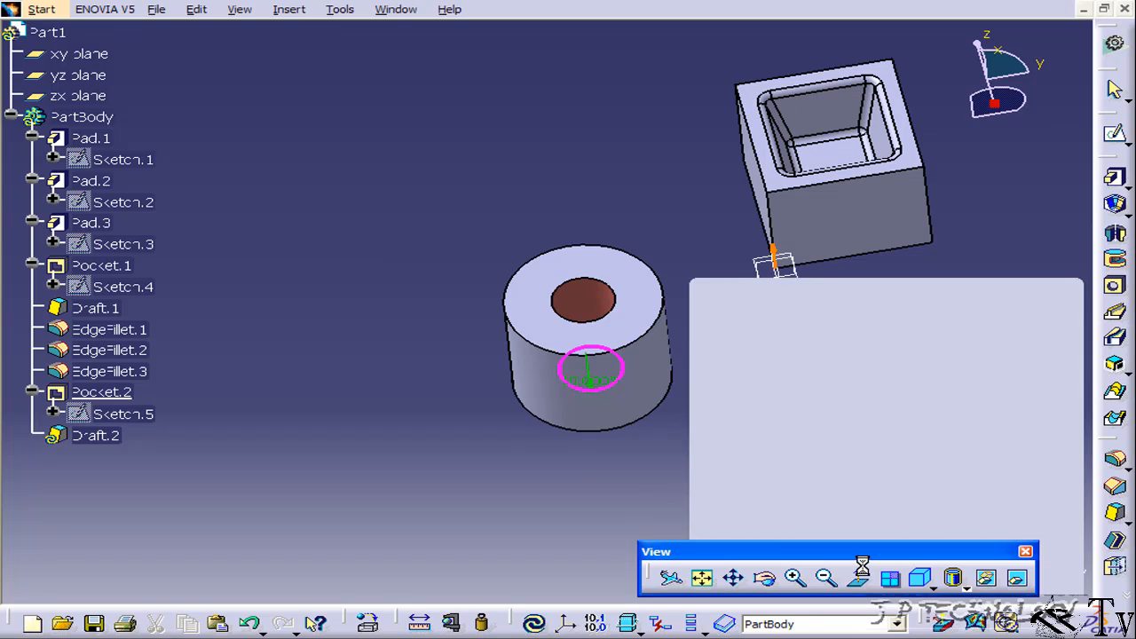
Open a new sketch on the triangular prism's large rectangular face.
middle_drag(474, 418, 467, 361)
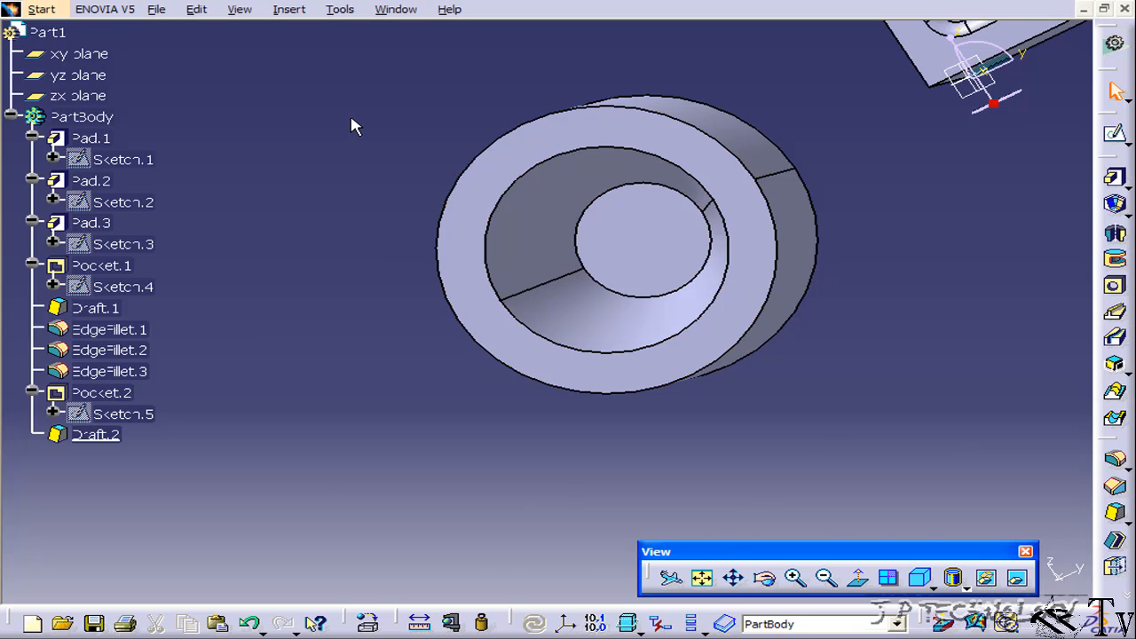
middle_drag(352, 121, 510, 313)
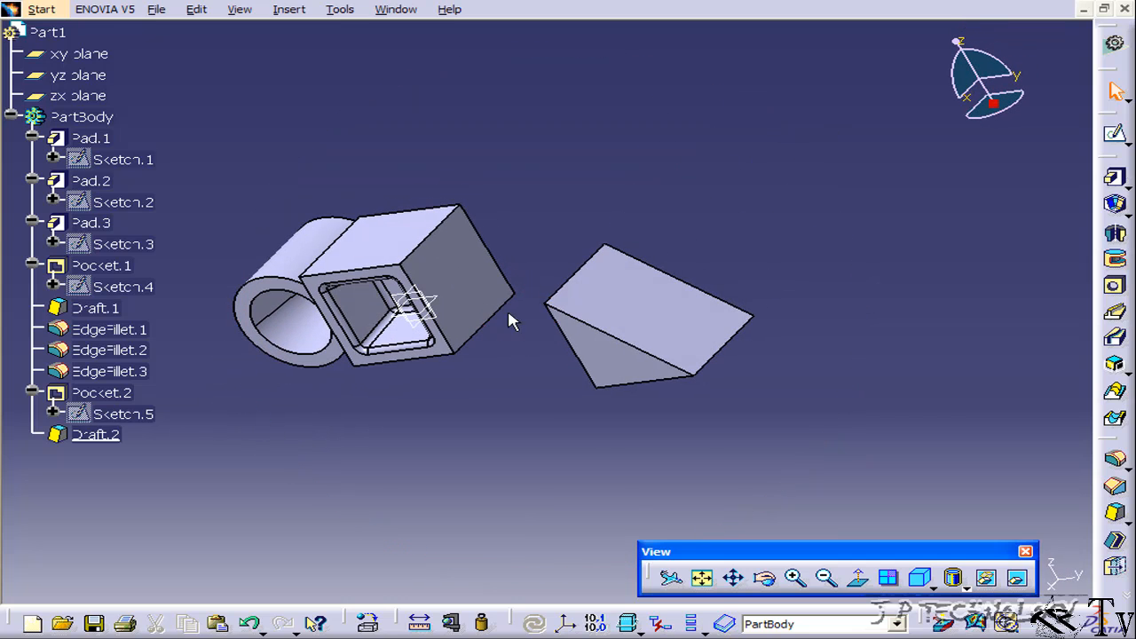
click(637, 312)
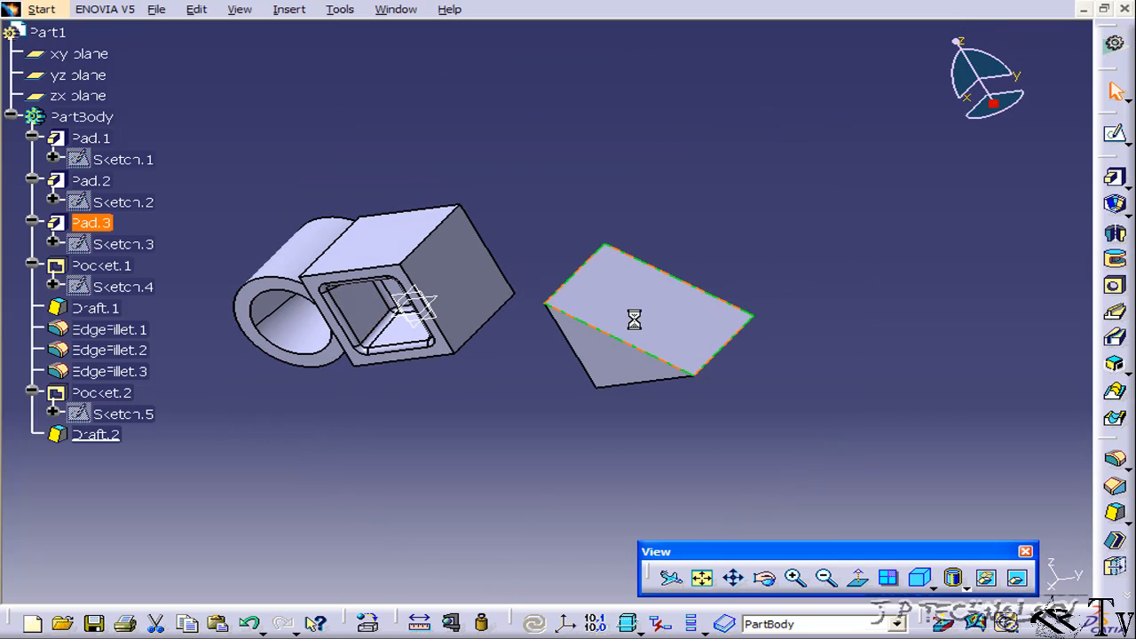
click(1114, 133)
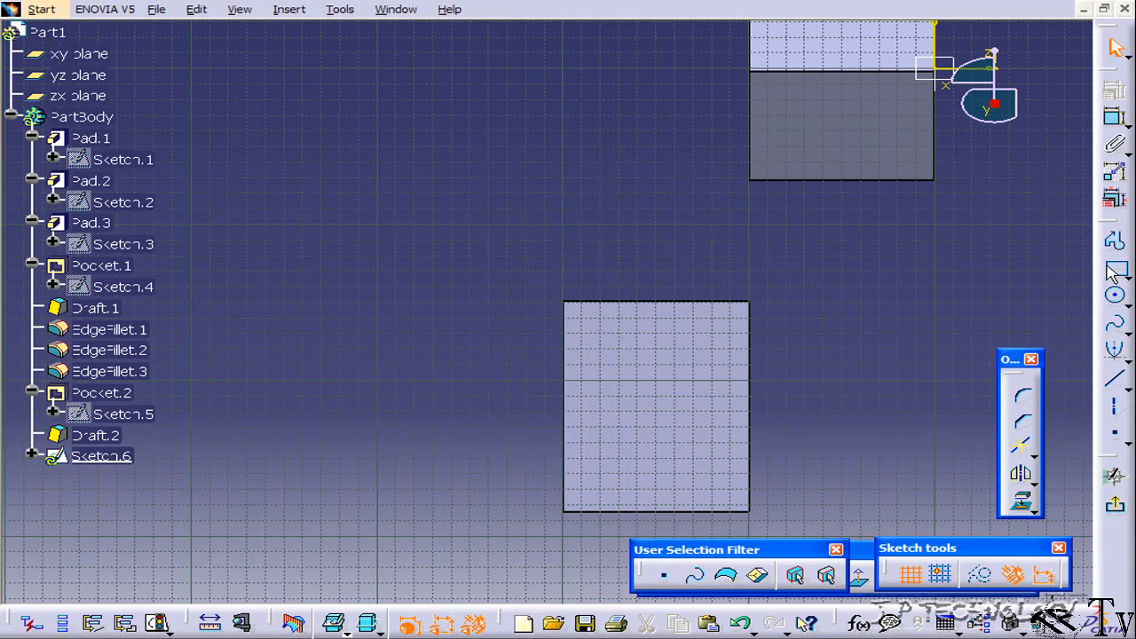
Sketch a closed six-sided profile with one vertical side and an inward notch opposite it, inside the prism's rectangular face.
click(1115, 240)
click(609, 359)
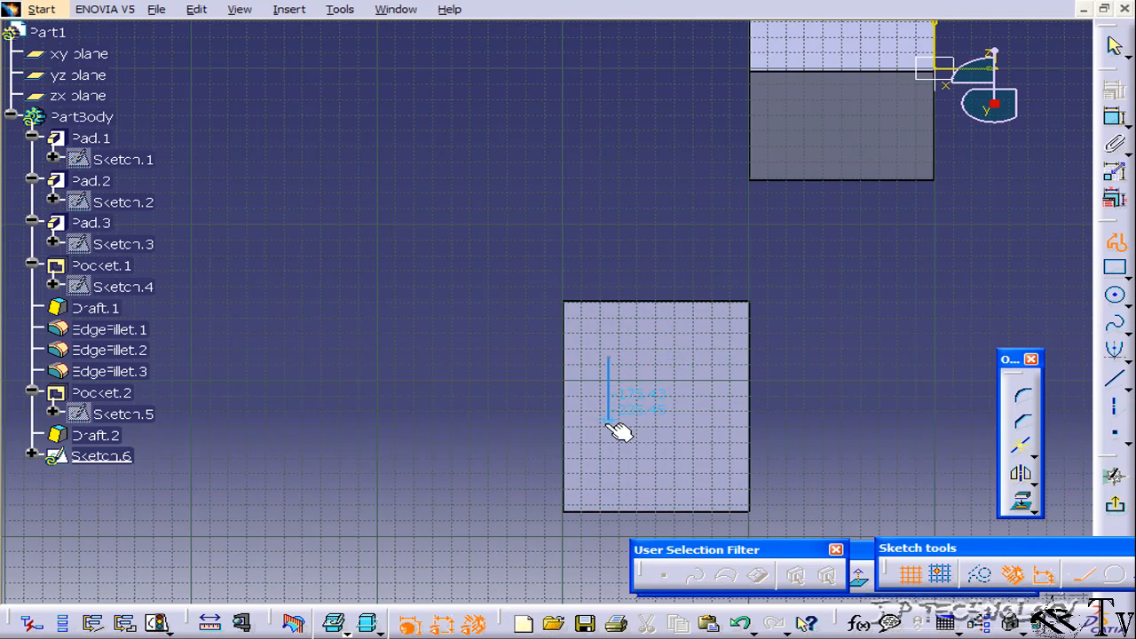
click(608, 464)
click(700, 454)
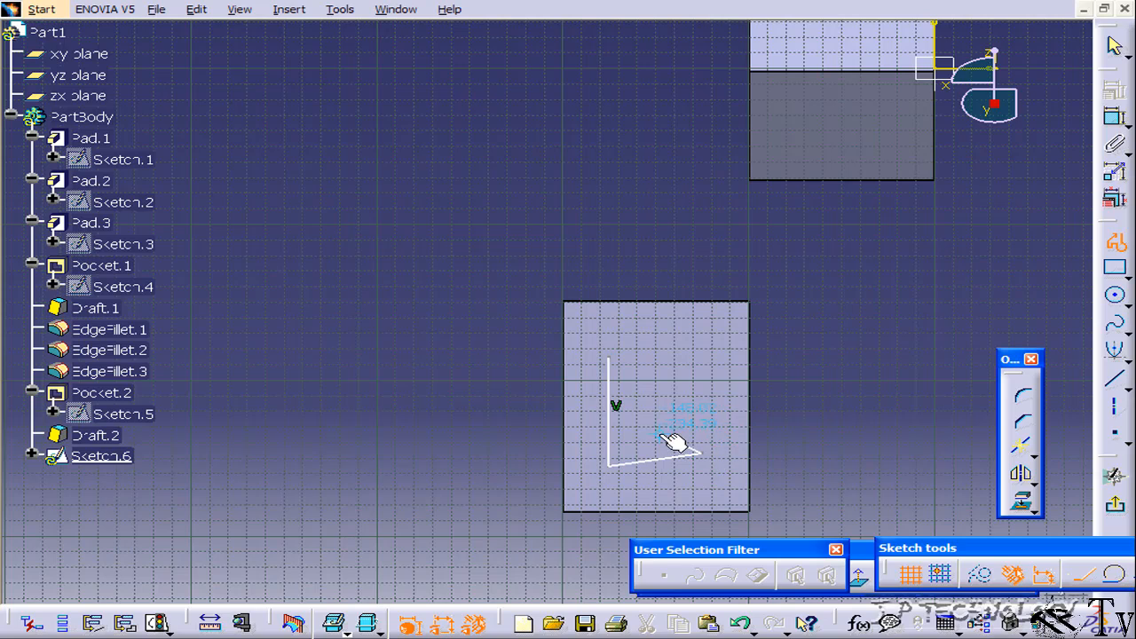
click(646, 415)
click(710, 379)
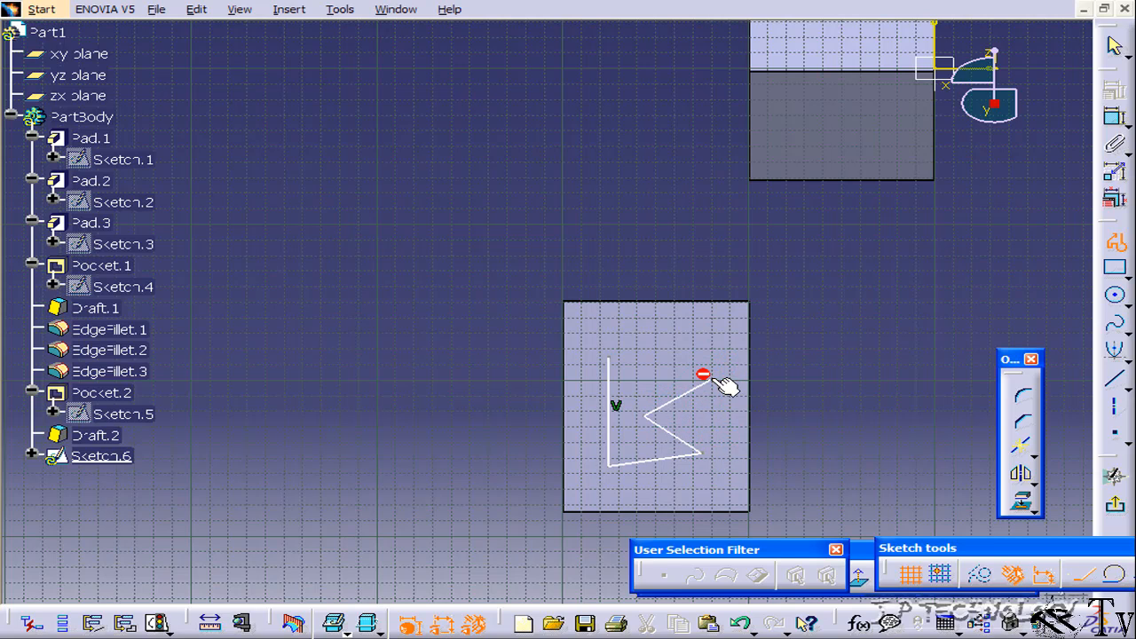
click(670, 328)
click(609, 360)
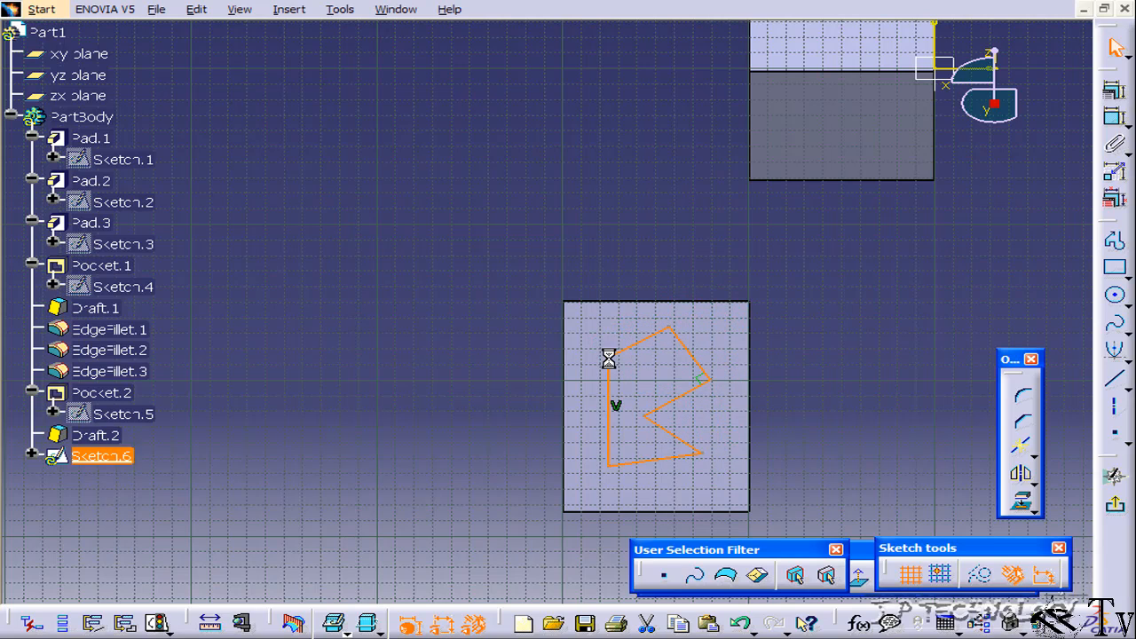
Check the six-sided profile for closure with Sketch Analysis and exit the sketch.
click(339, 10)
click(434, 246)
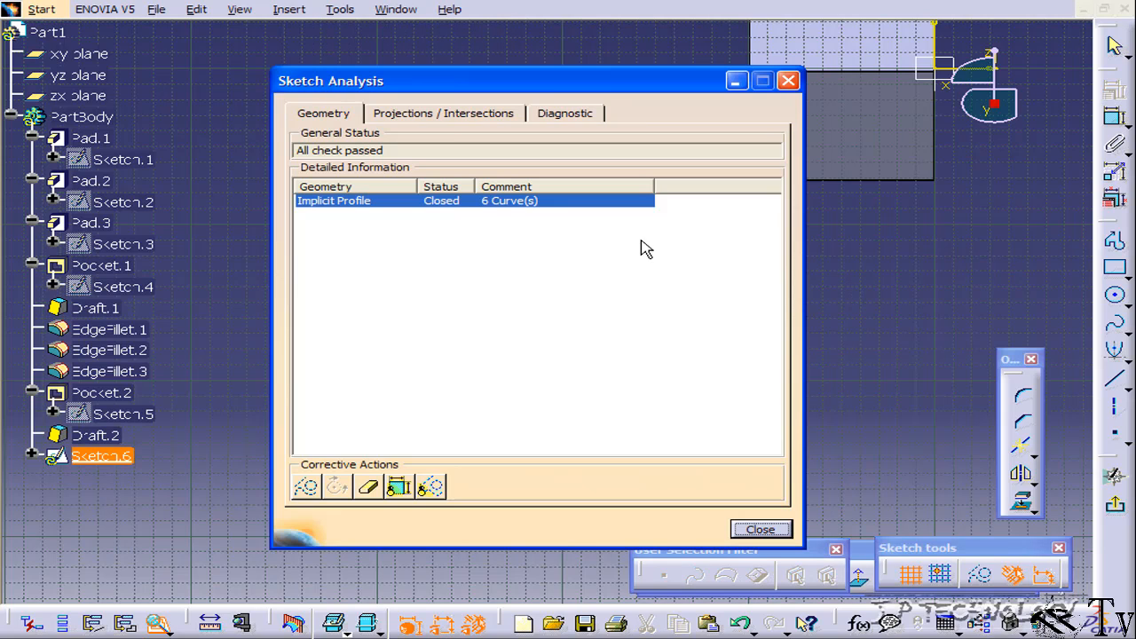
click(761, 529)
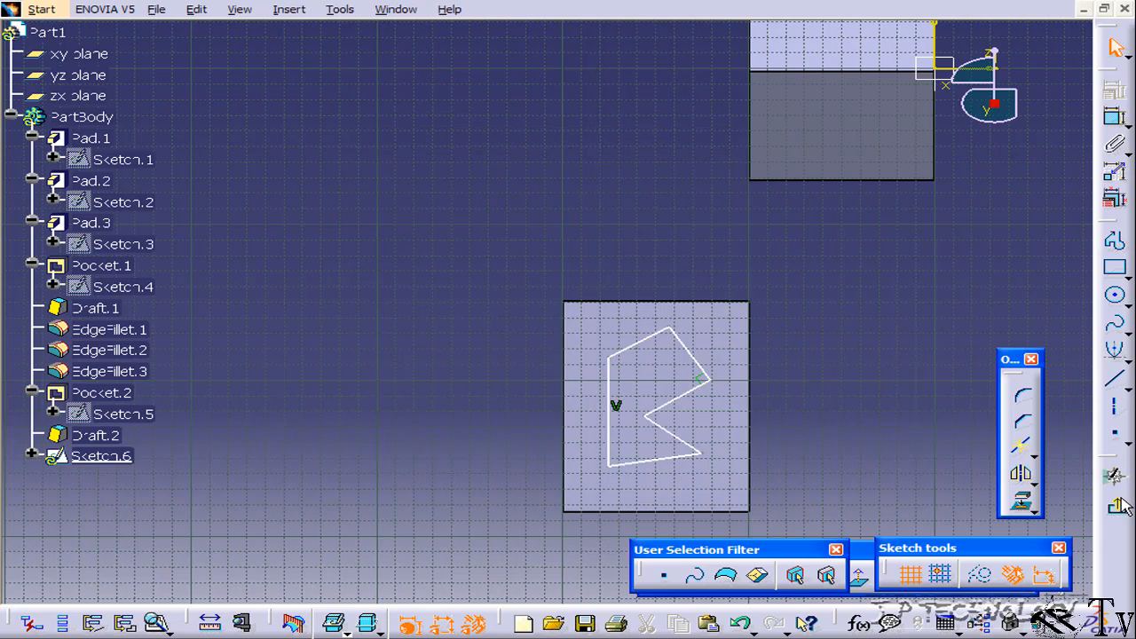
middle_drag(670, 307, 953, 153)
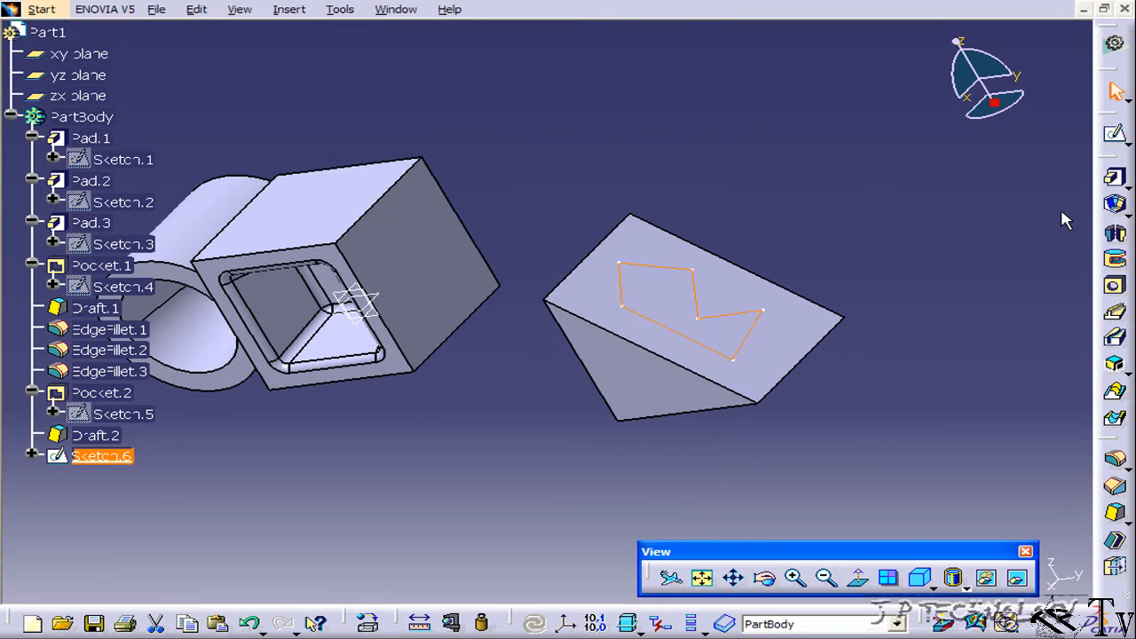
Start a Drafted Filleted Pocket from the profile with draft switched off and lateral, first limit and second limit radii of 2 mm.
click(1116, 206)
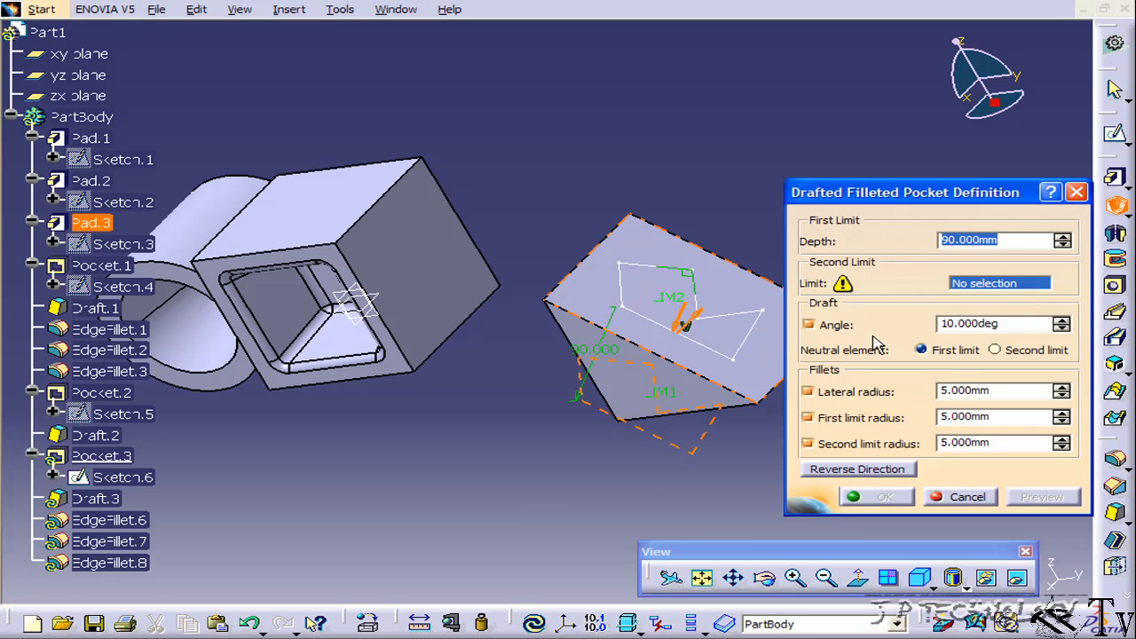
click(808, 325)
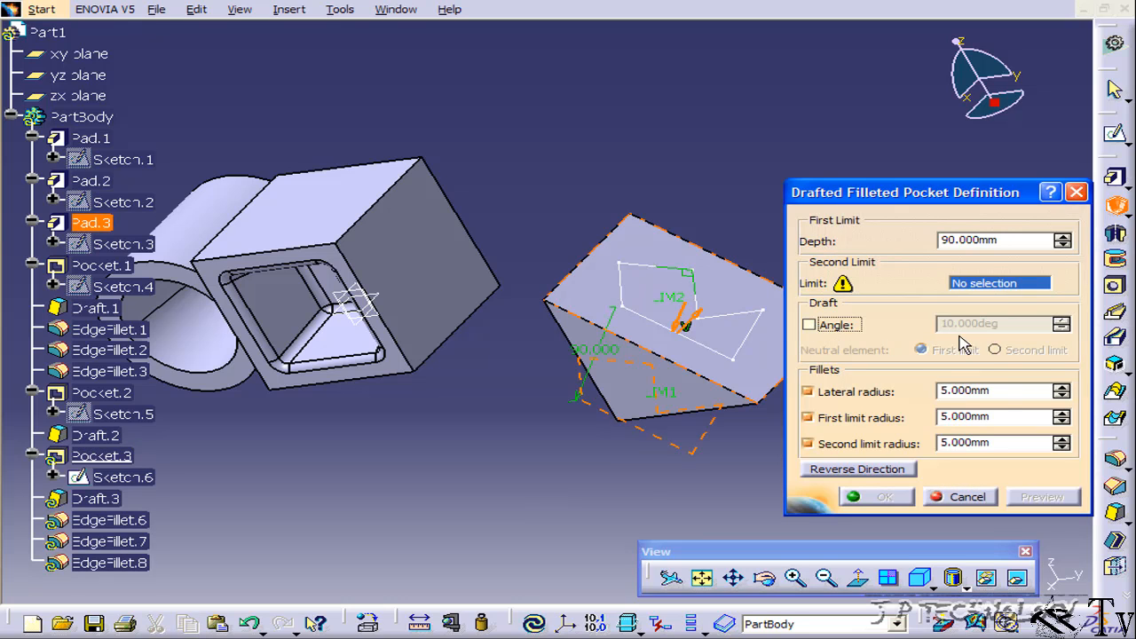
double_click(1017, 391)
text(2)
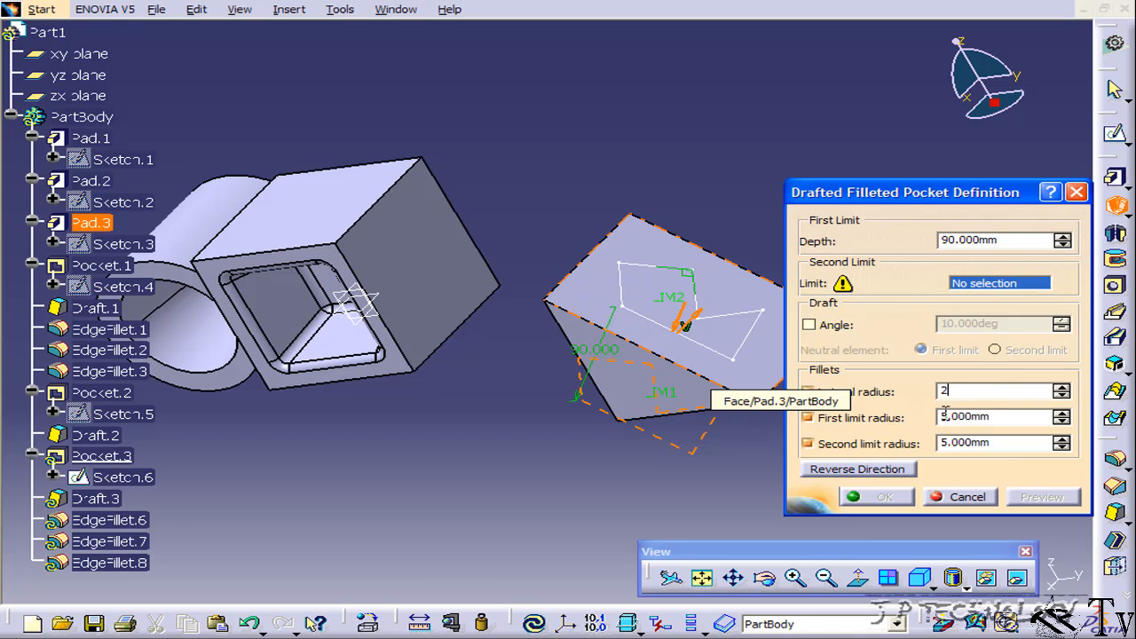
double_click(1009, 417)
text(2)
double_click(1020, 442)
text(2)
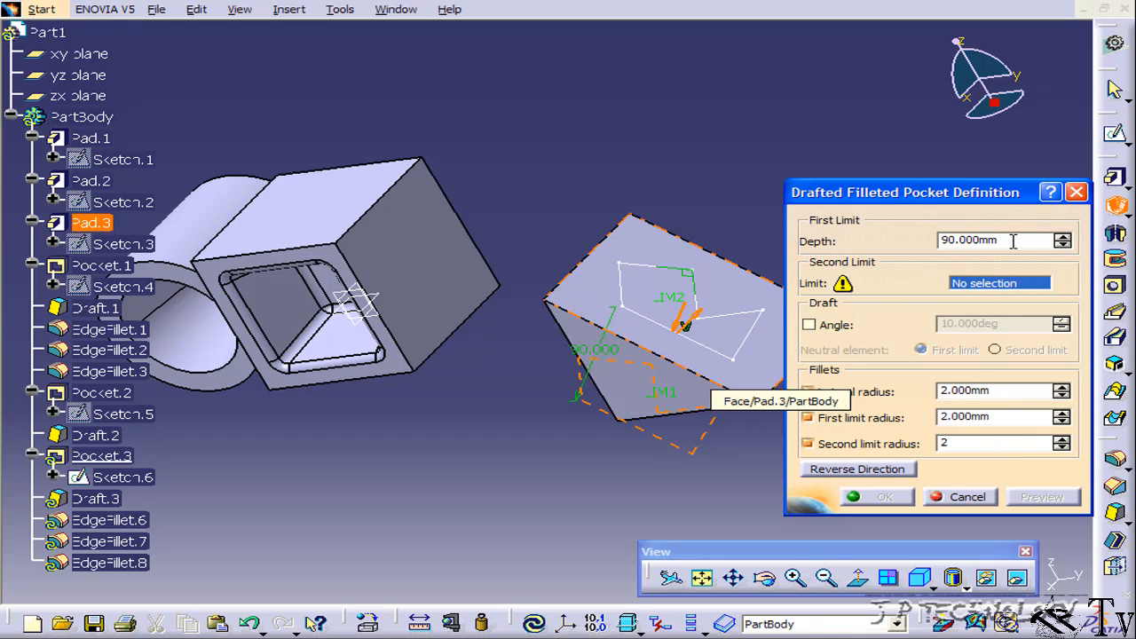
Set the pocket depth to 40 mm, use the prism's sketched face as the second limit, and preview the pocket.
double_click(1013, 241)
text(40)
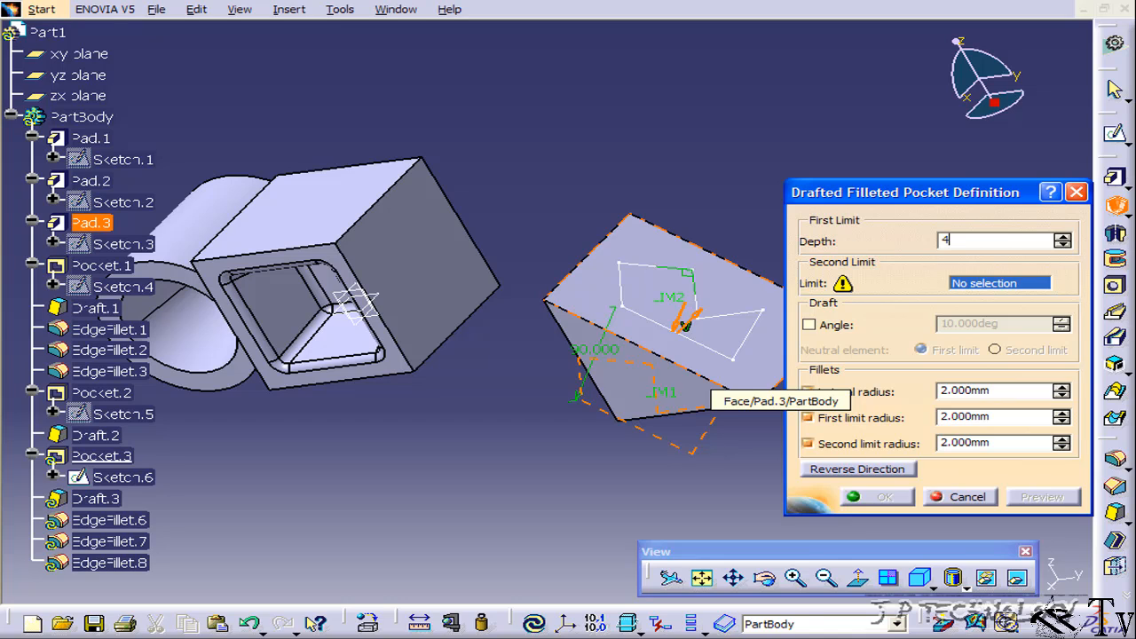
click(1002, 291)
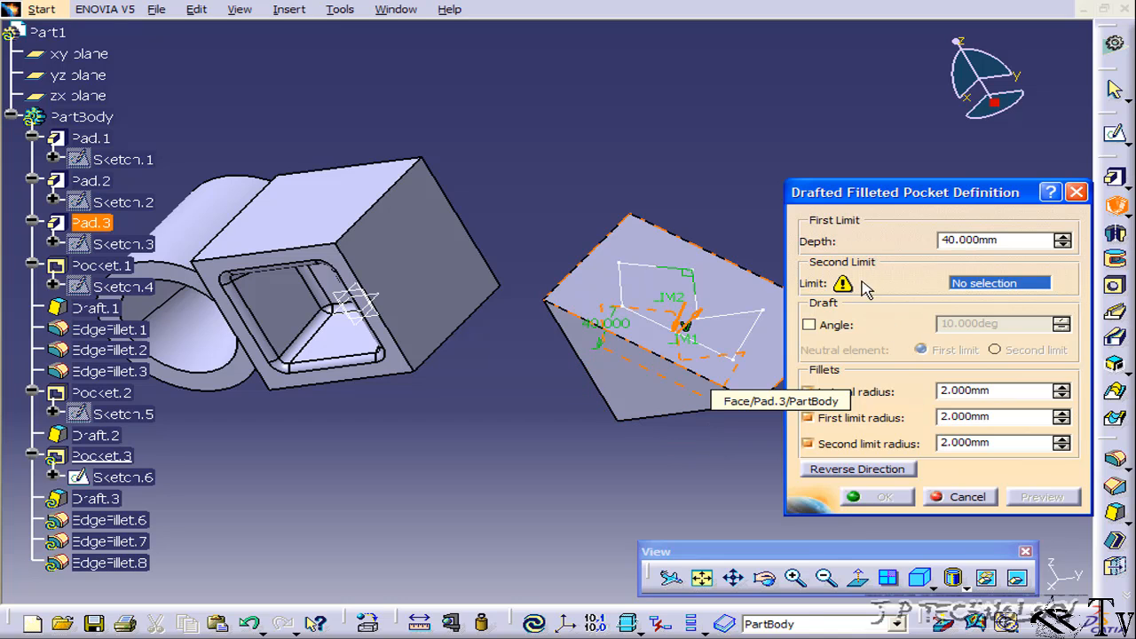
click(657, 247)
middle_drag(679, 310, 741, 237)
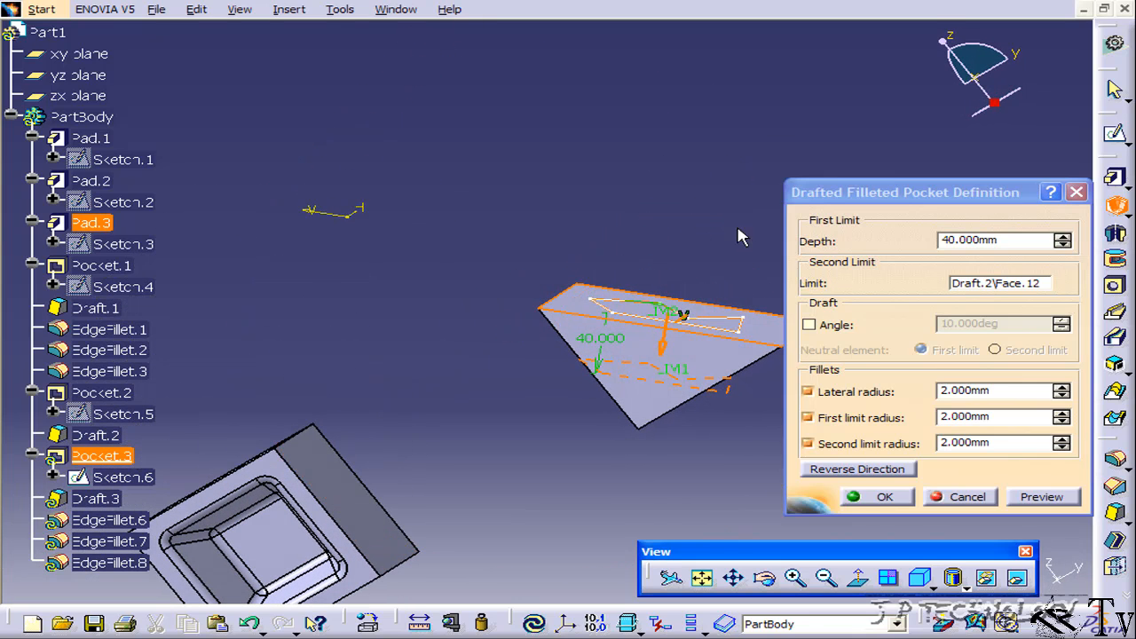
click(1042, 501)
middle_drag(684, 293, 503, 363)
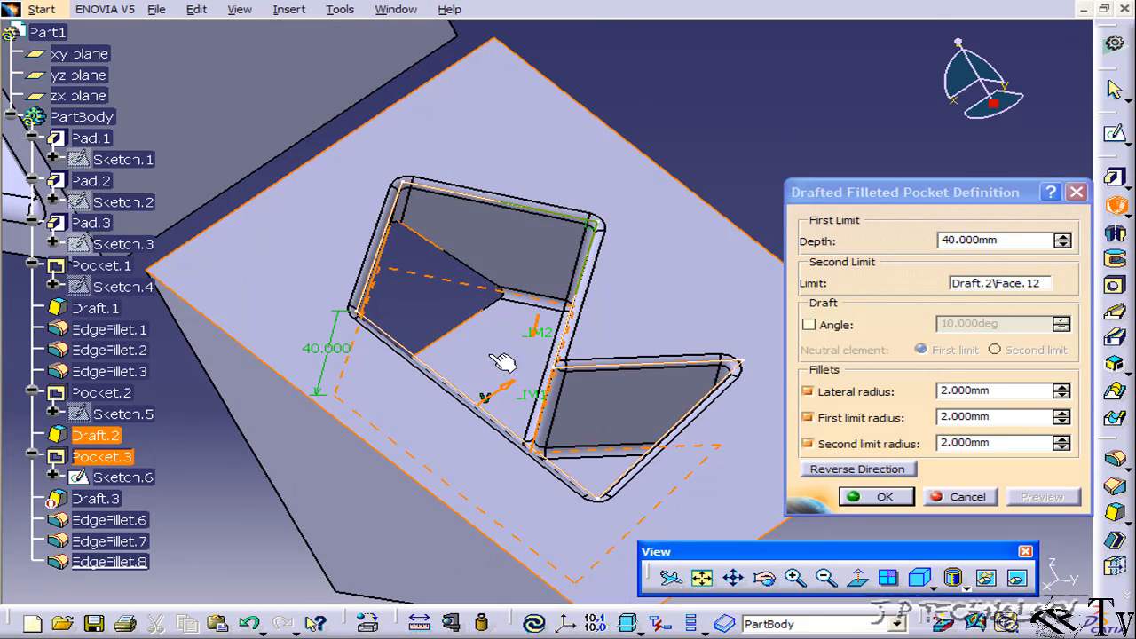
Set the pocket's lateral fillet radius to 5 mm and create the pocket.
double_click(1006, 391)
text(5)
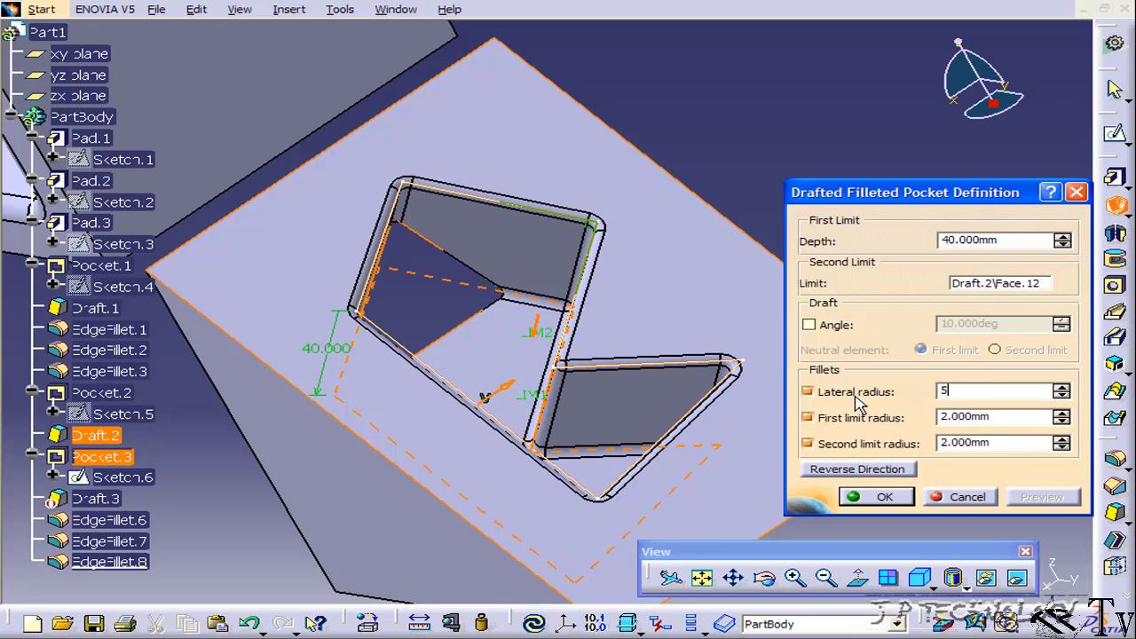
key(Return)
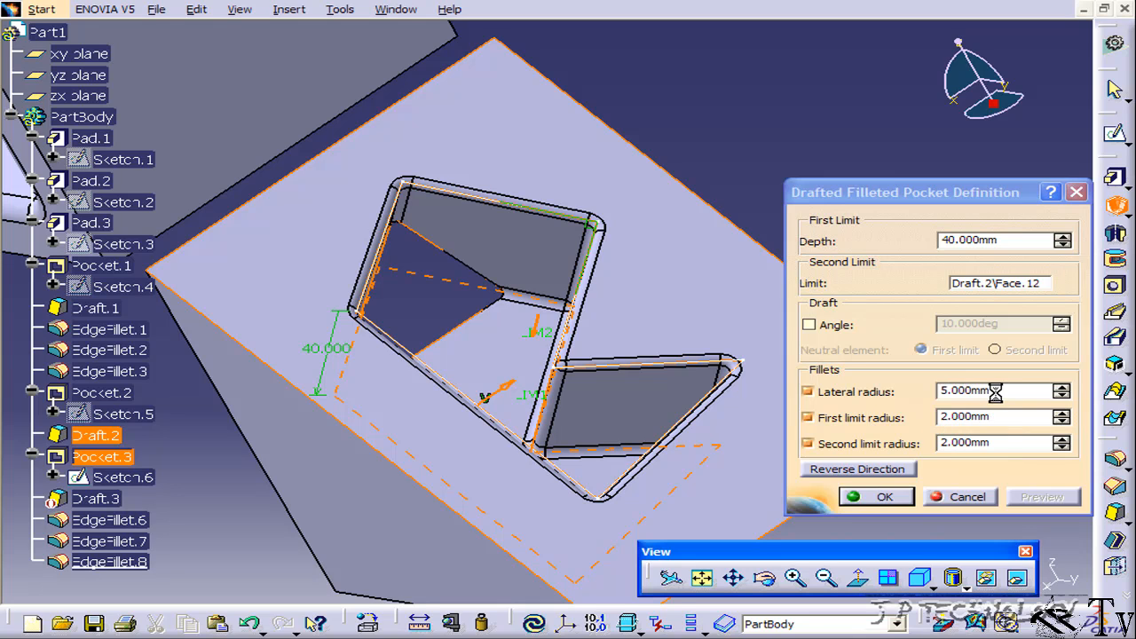
middle_drag(680, 367, 455, 304)
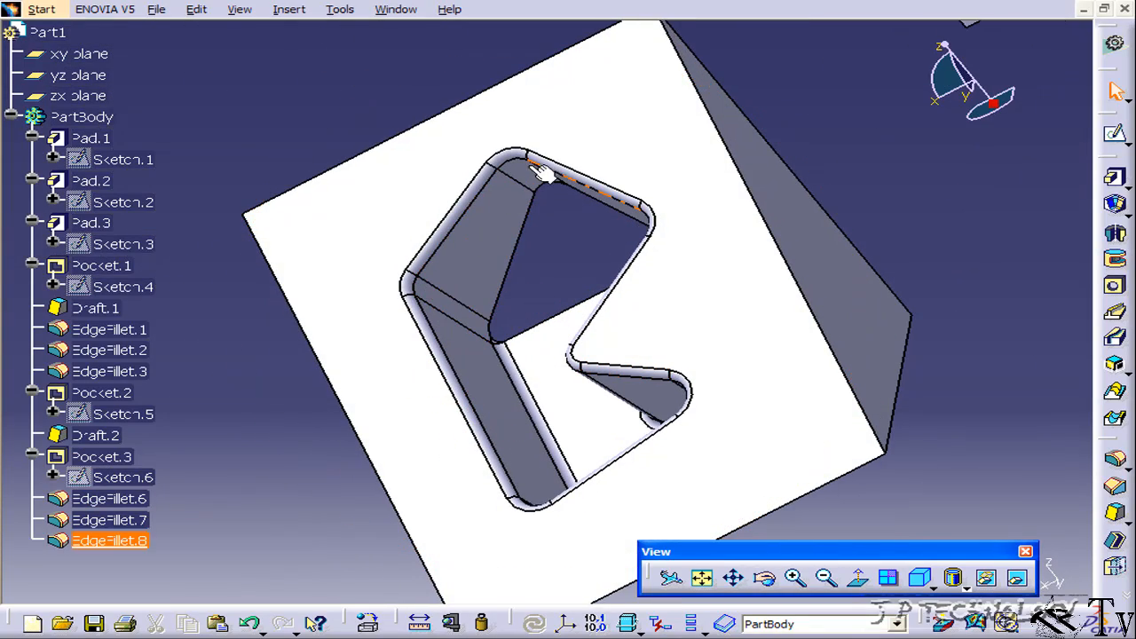
middle_drag(670, 238, 738, 320)
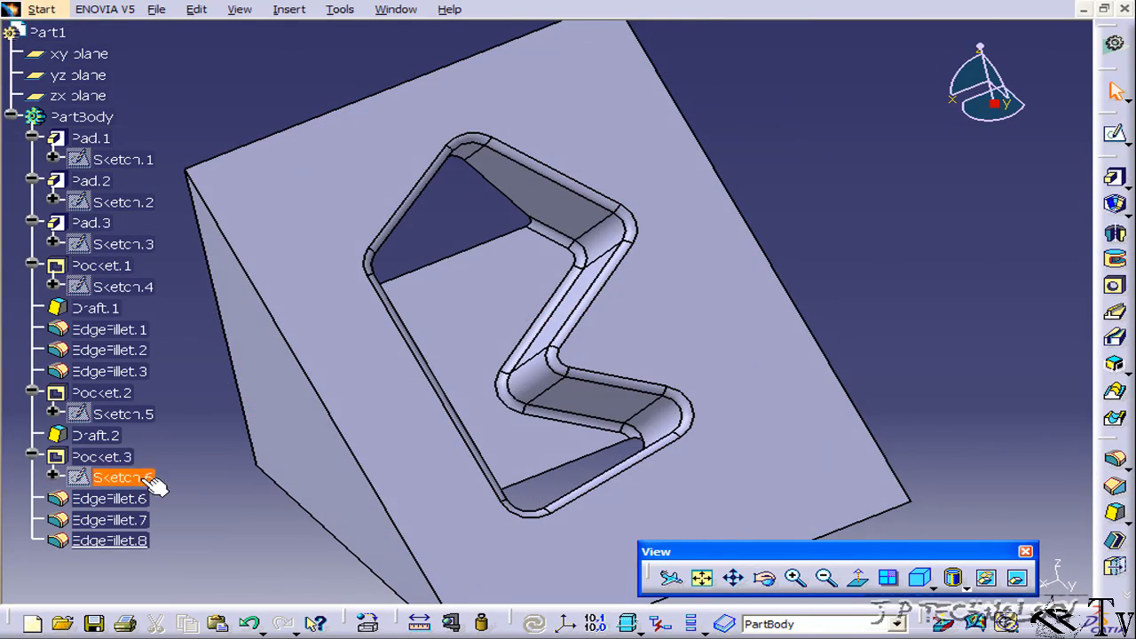
ctrl+middle_drag(394, 277, 384, 337)
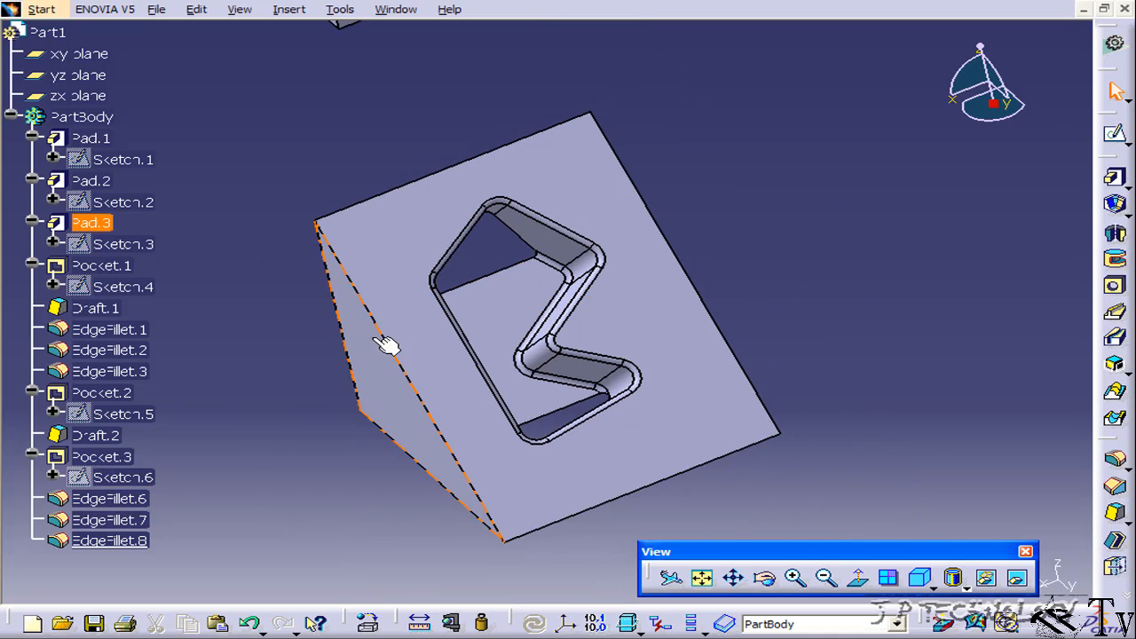
Set the radius of EdgeFillet.8, around the prism pocket's opening, to 7 mm.
click(131, 498)
click(228, 507)
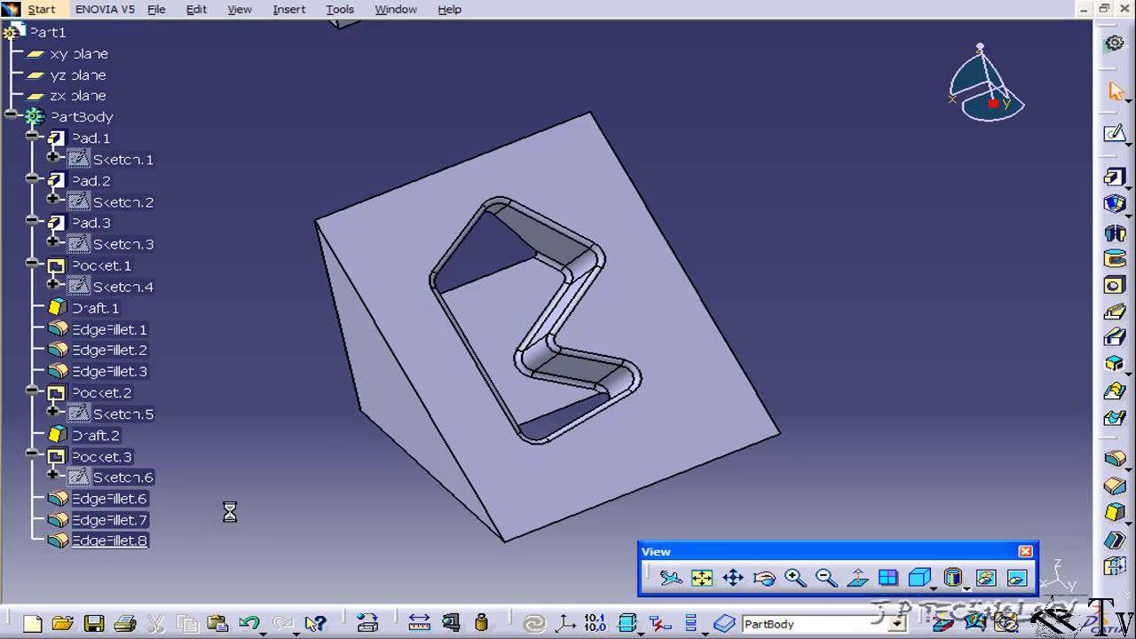
click(153, 526)
click(135, 539)
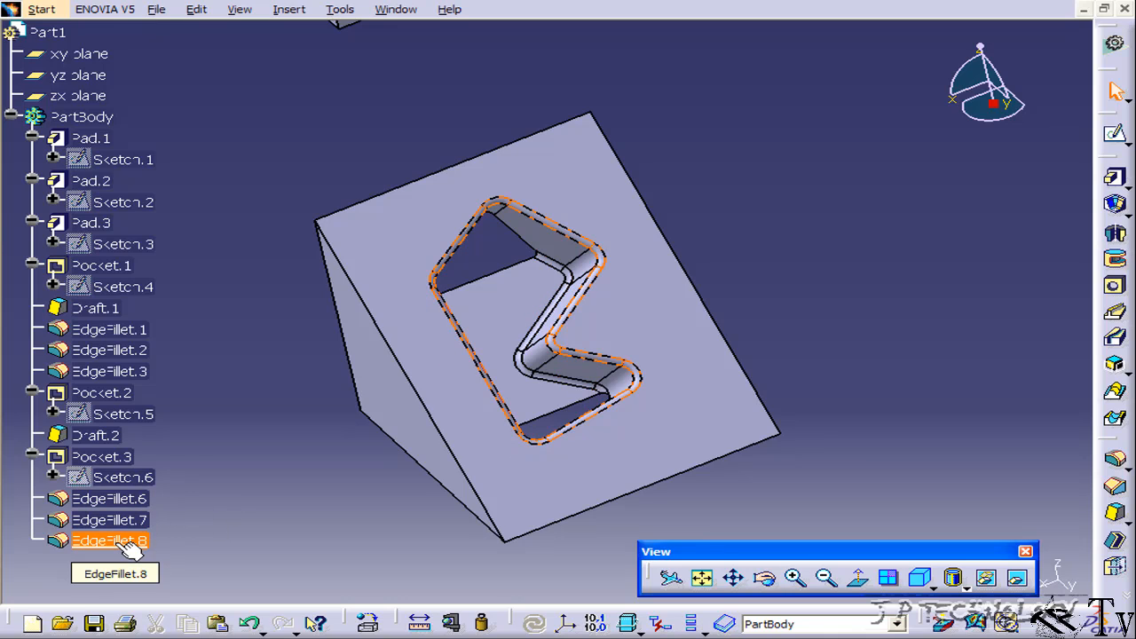
double_click(129, 543)
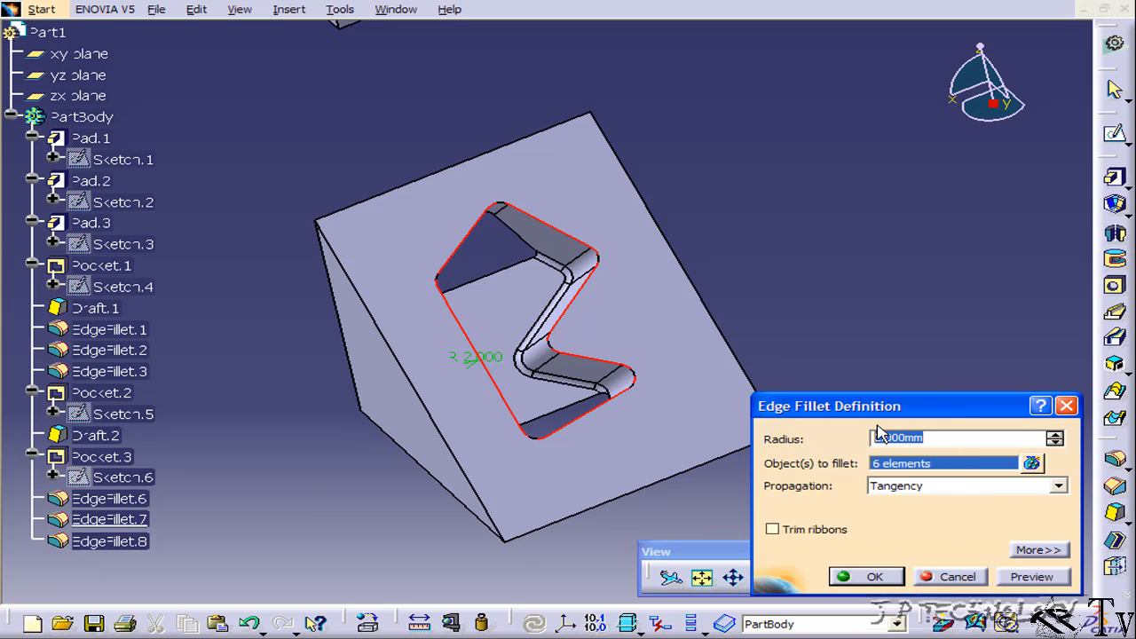
text(7)
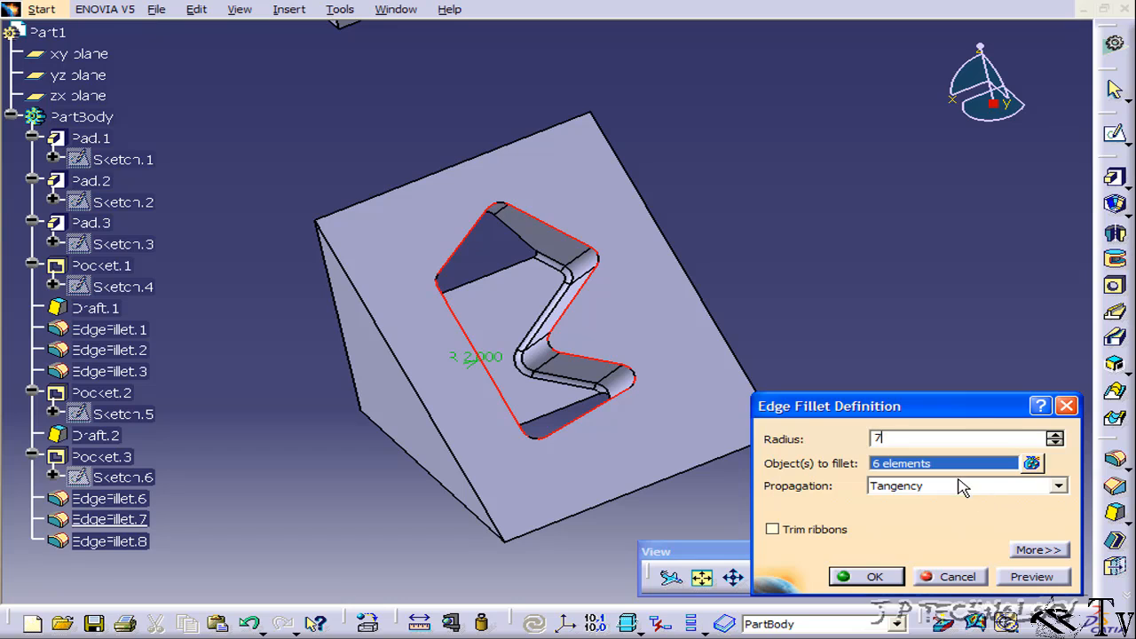
click(1034, 578)
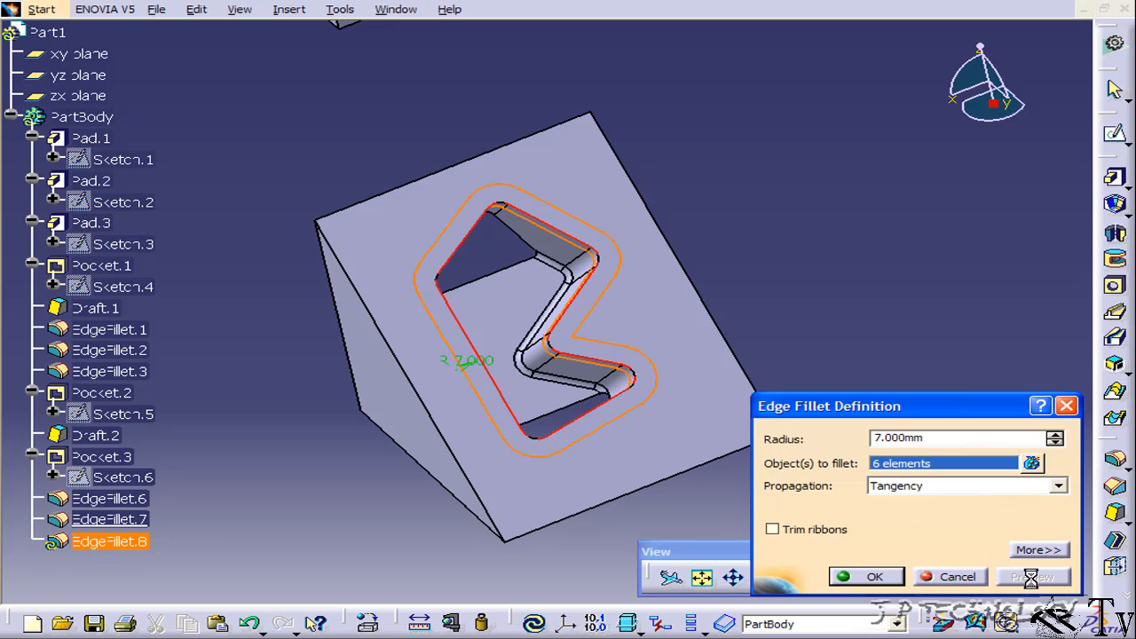
middle_drag(522, 306, 479, 289)
click(875, 577)
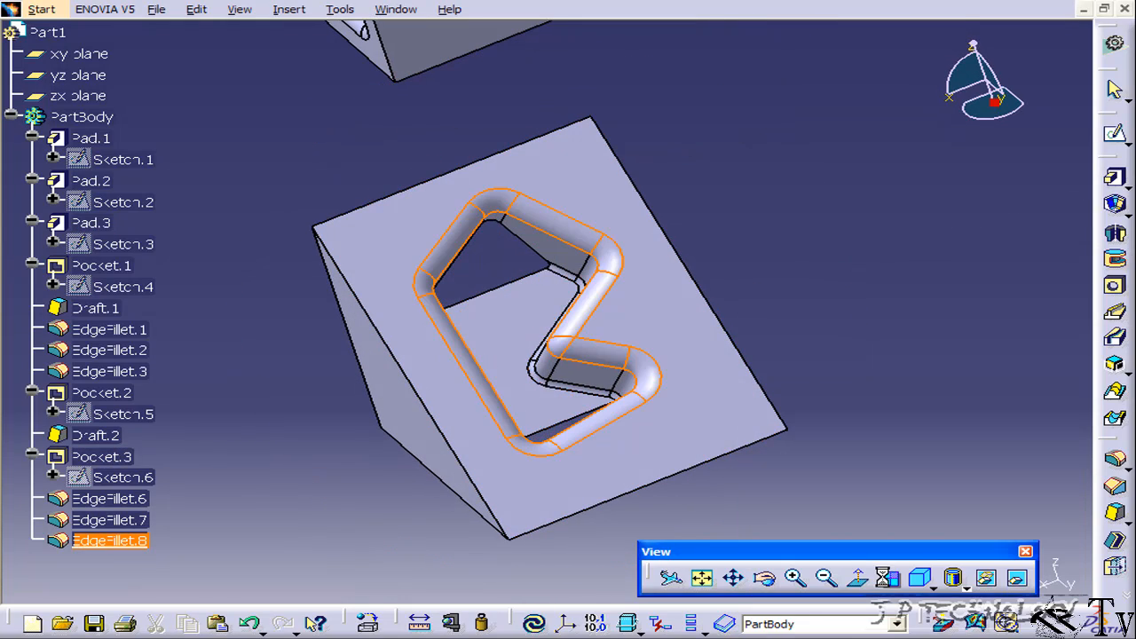
middle_drag(736, 373, 685, 305)
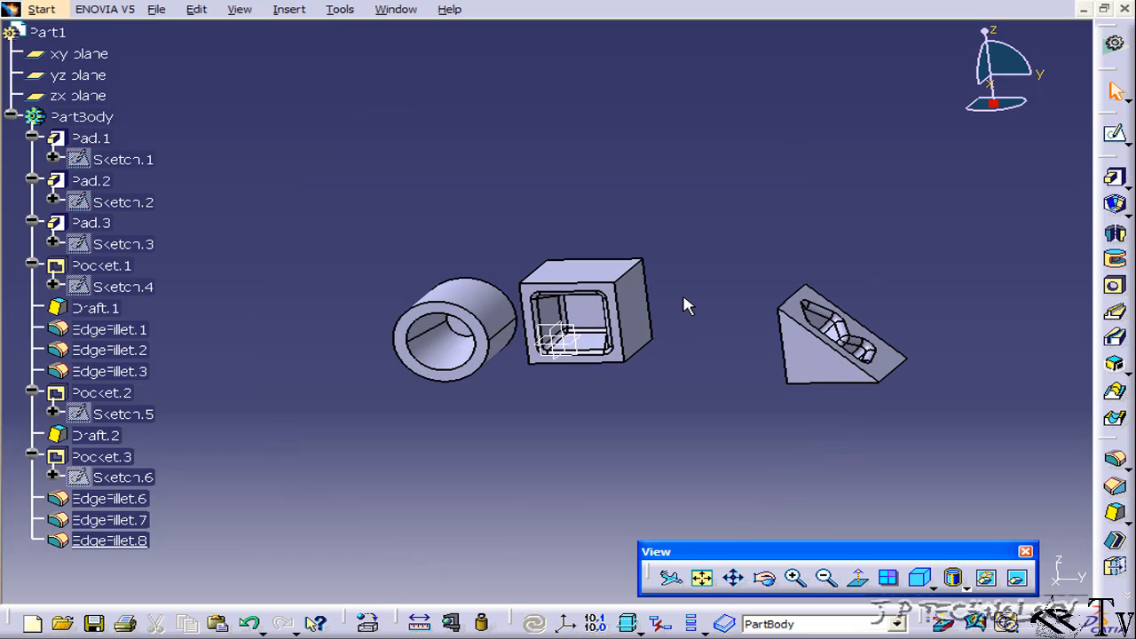